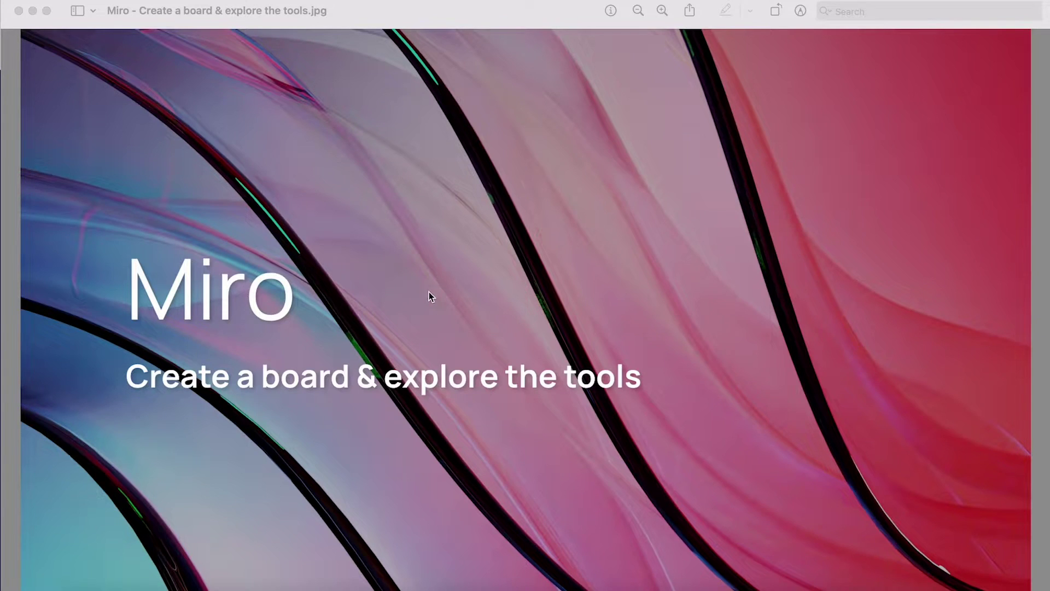
- Minimize the Preview window showing the Miro title image
{"action": "left_click", "coordinate": [32, 10]}
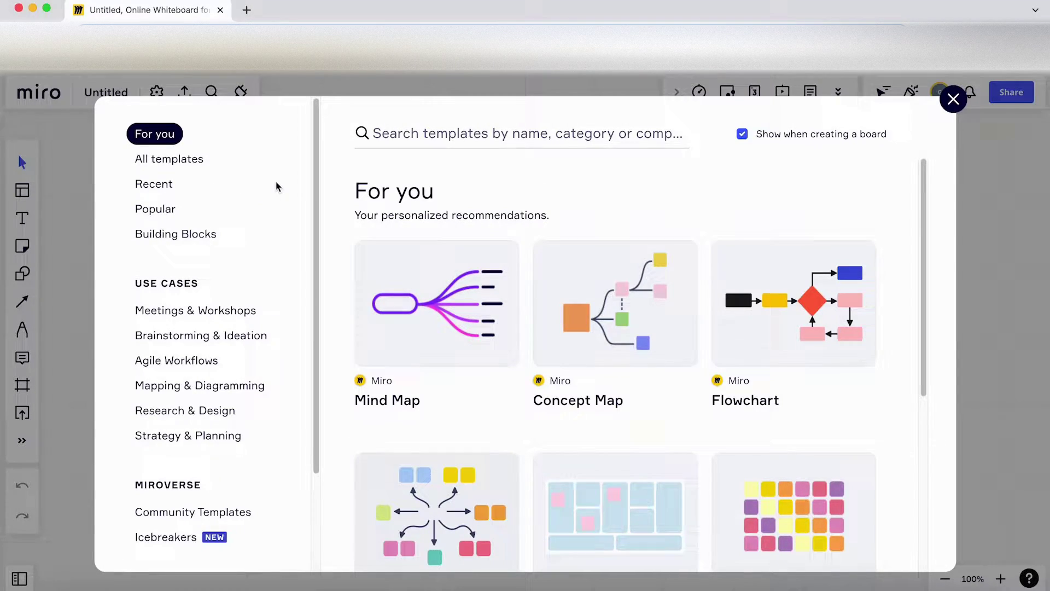
- Dismiss the template picker to start from the blank Untitled board
{"action": "left_click", "coordinate": [954, 100]}
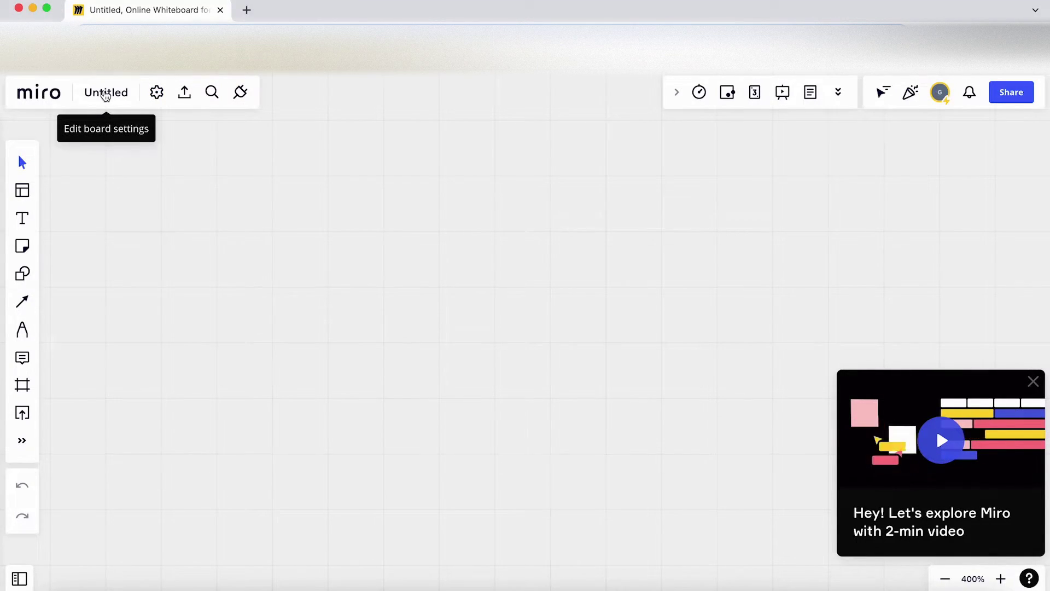
- Rename the board from 'Untitled' to 'Test document 1'
{"action": "left_click", "coordinate": [107, 93]}
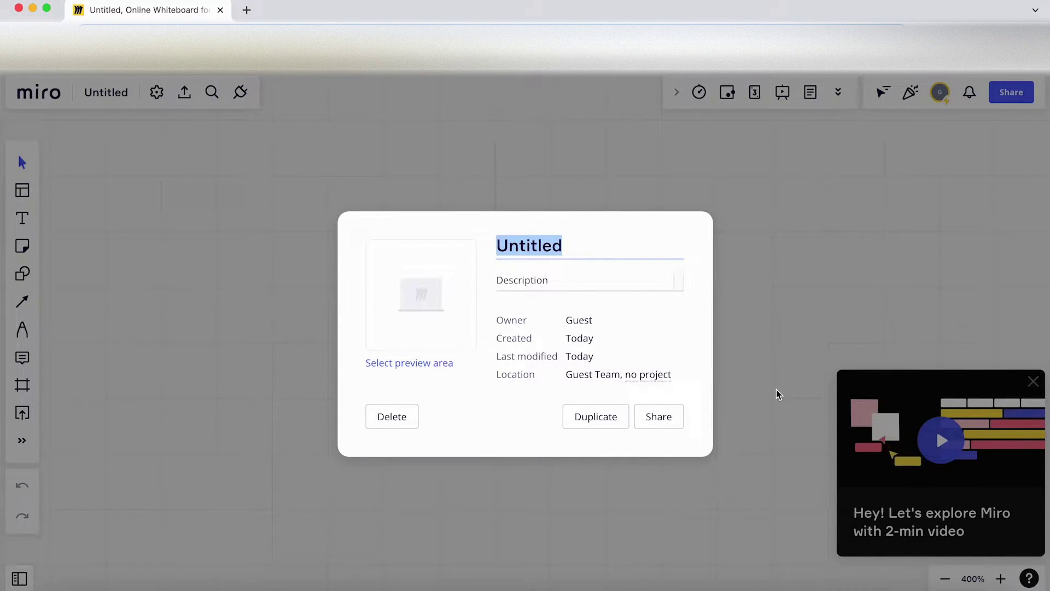
{"action": "type", "text": "Test "}
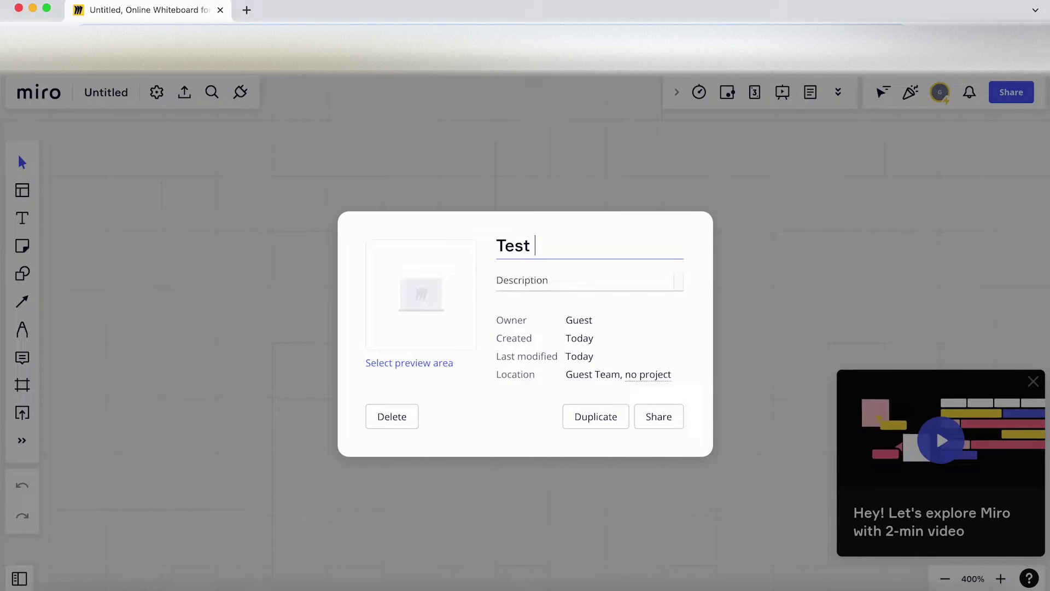
{"action": "type", "text": "document"}
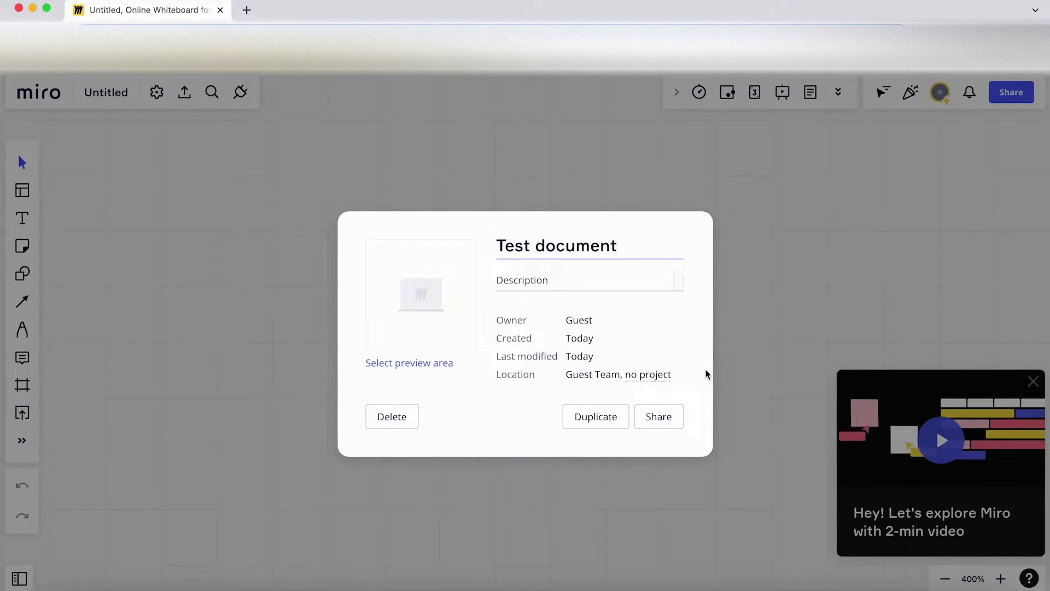
{"action": "type", "text": " 1"}
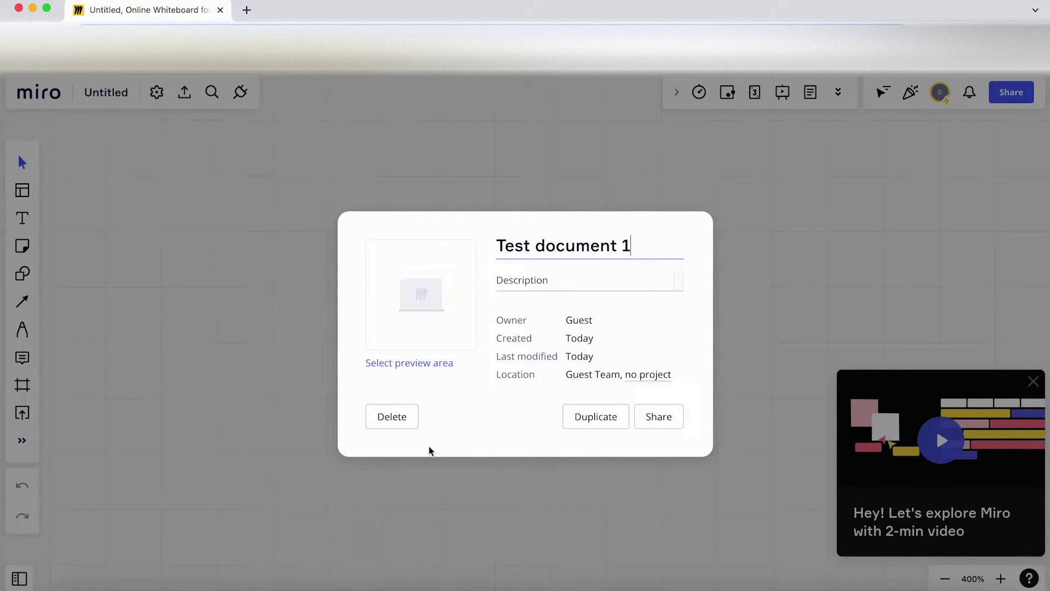
{"action": "left_click", "coordinate": [579, 551]}
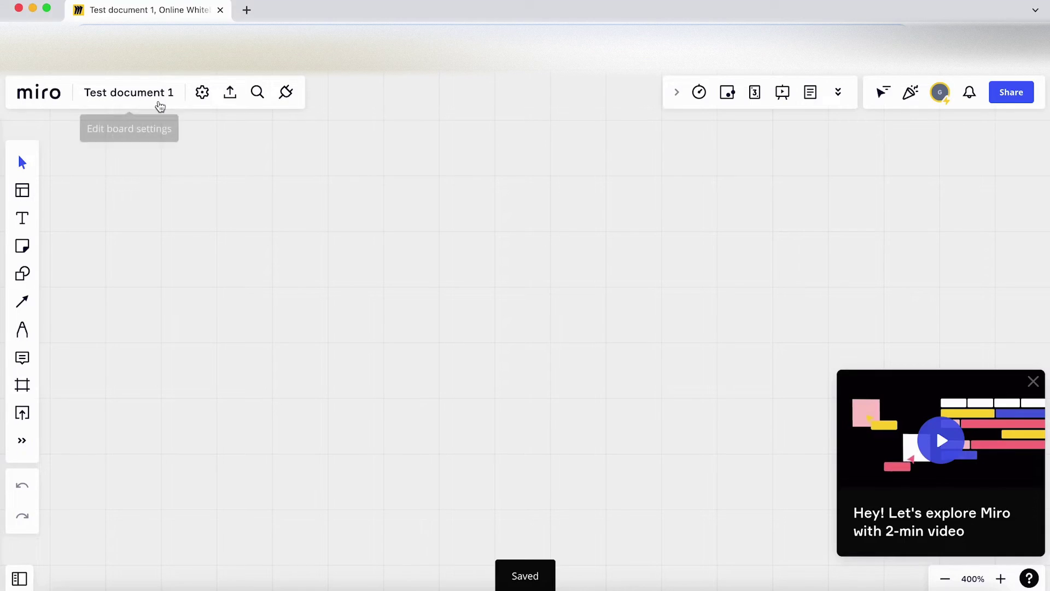
- Open the gear settings menu and reveal the Board submenu options
{"action": "left_click", "coordinate": [202, 93]}
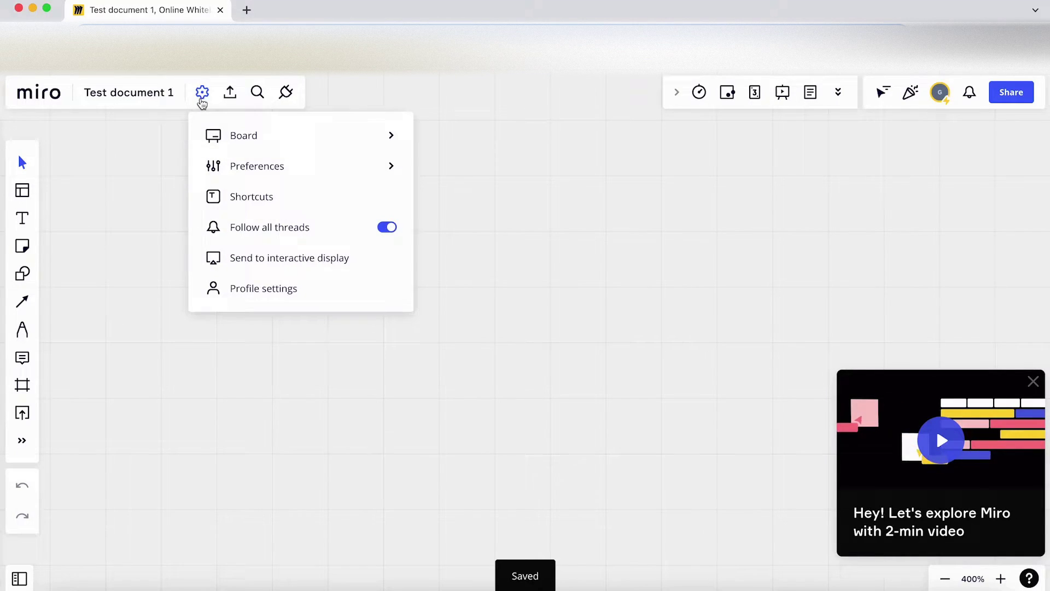
{"action": "mouse_move", "coordinate": [275, 141]}
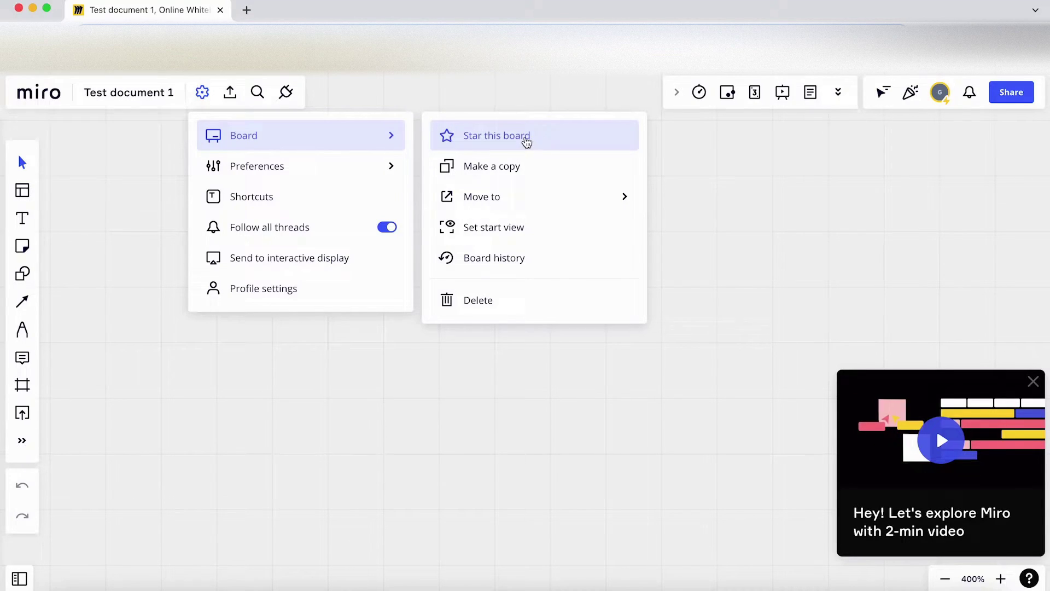
{"action": "mouse_move", "coordinate": [548, 197]}
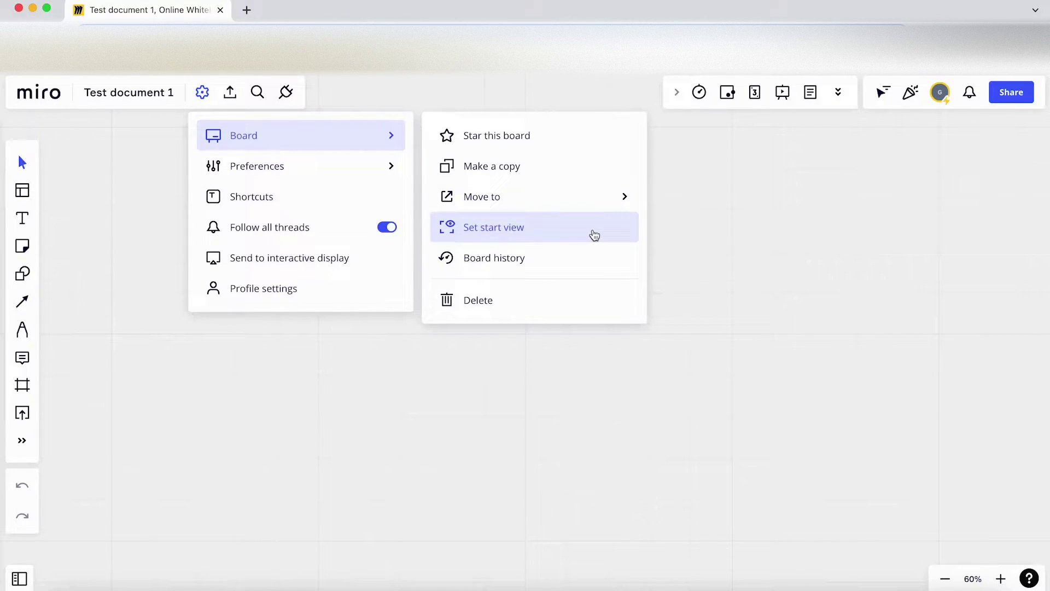
- Set the start view by moving the frame toward the upper left and narrowing it
{"action": "left_click", "coordinate": [595, 235]}
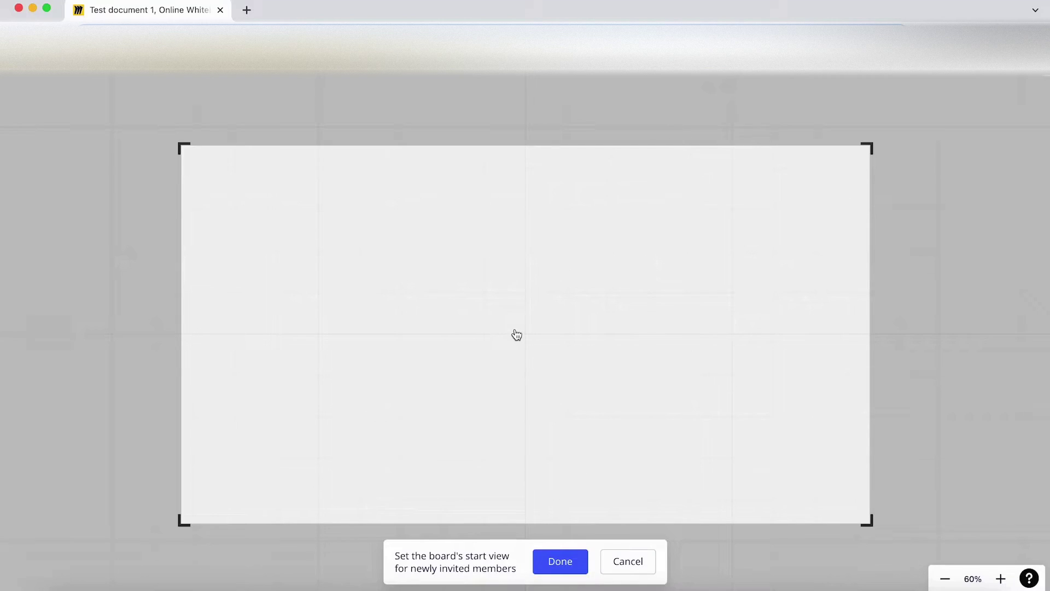
{"action": "scroll", "coordinate": [517, 335], "scroll_direction": "down", "scroll_amount": 5}
{"action": "left_click_drag", "start_coordinate": [574, 362], "coordinate": [292, 272]}
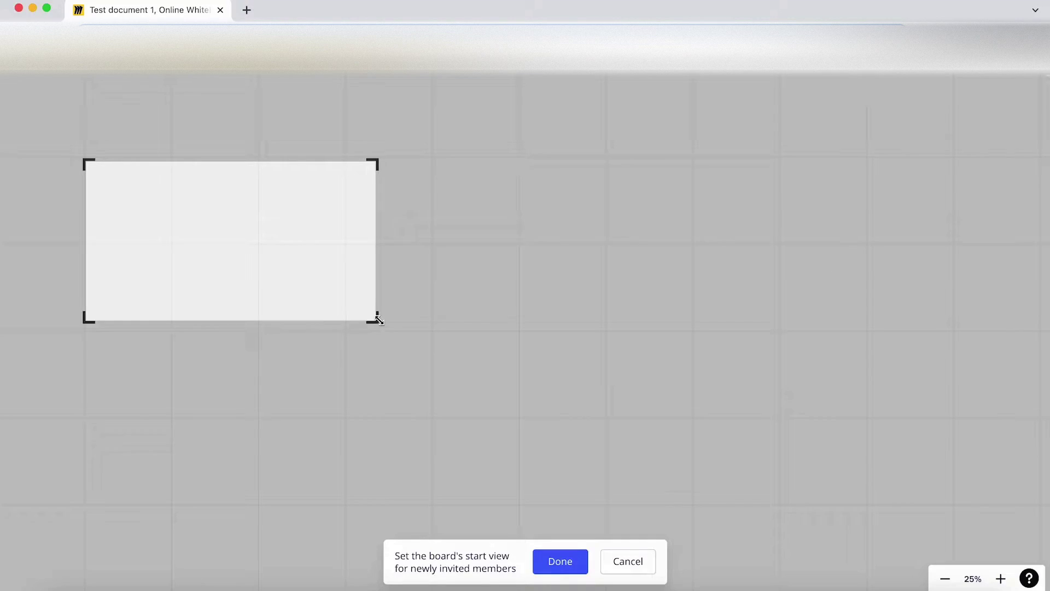
{"action": "left_click_drag", "start_coordinate": [379, 320], "coordinate": [347, 334]}
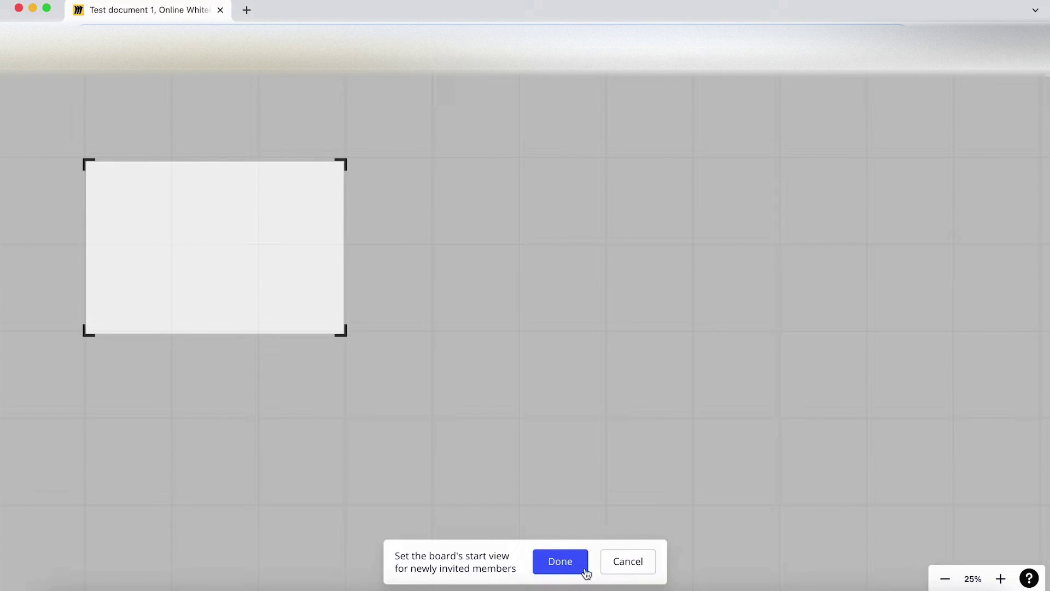
{"action": "left_click", "coordinate": [553, 569]}
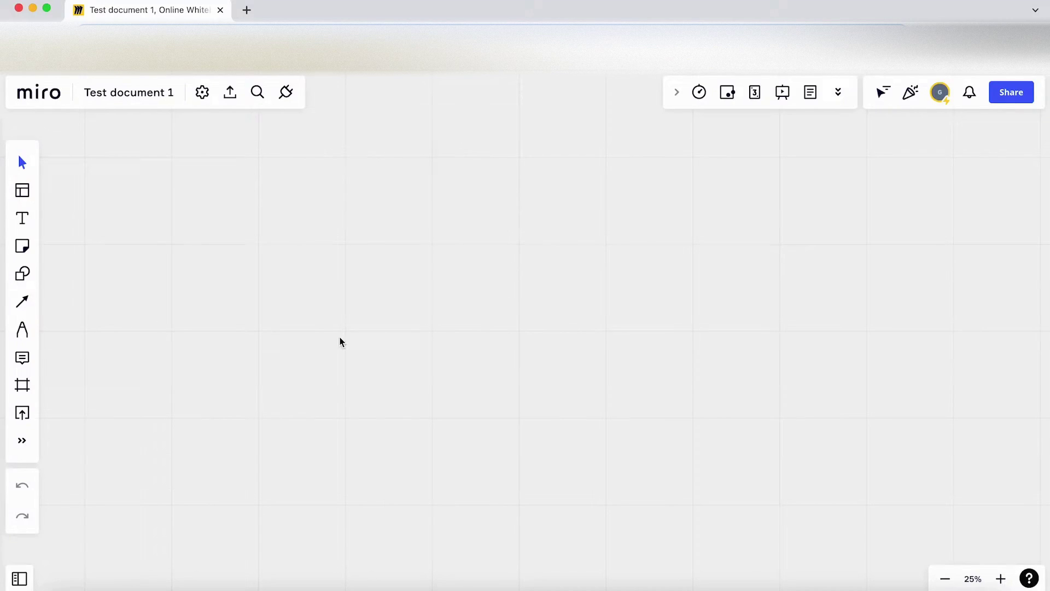
{"action": "left_click", "coordinate": [203, 94]}
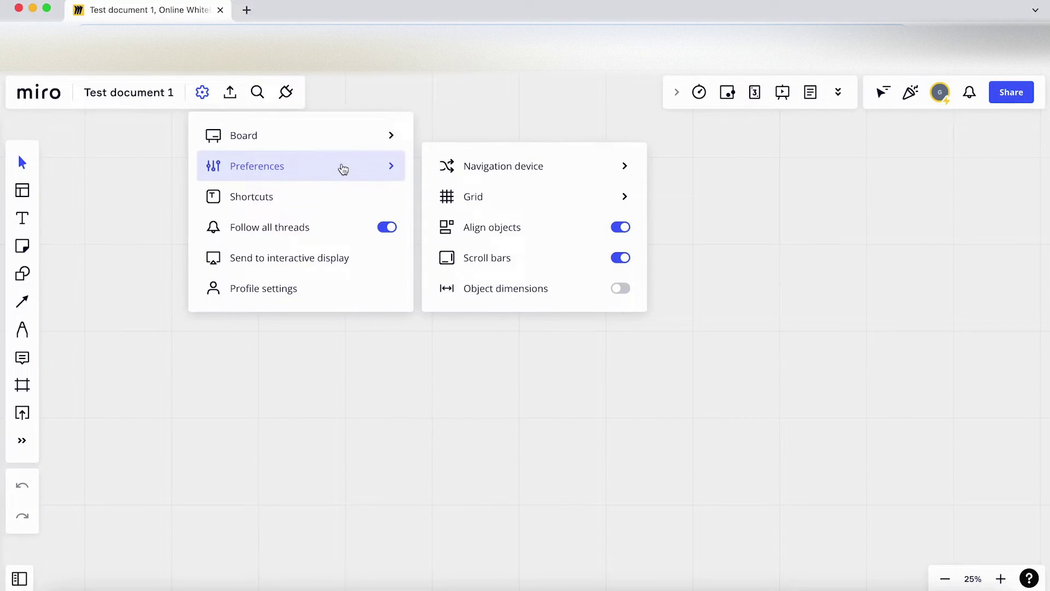
{"action": "mouse_move", "coordinate": [374, 140]}
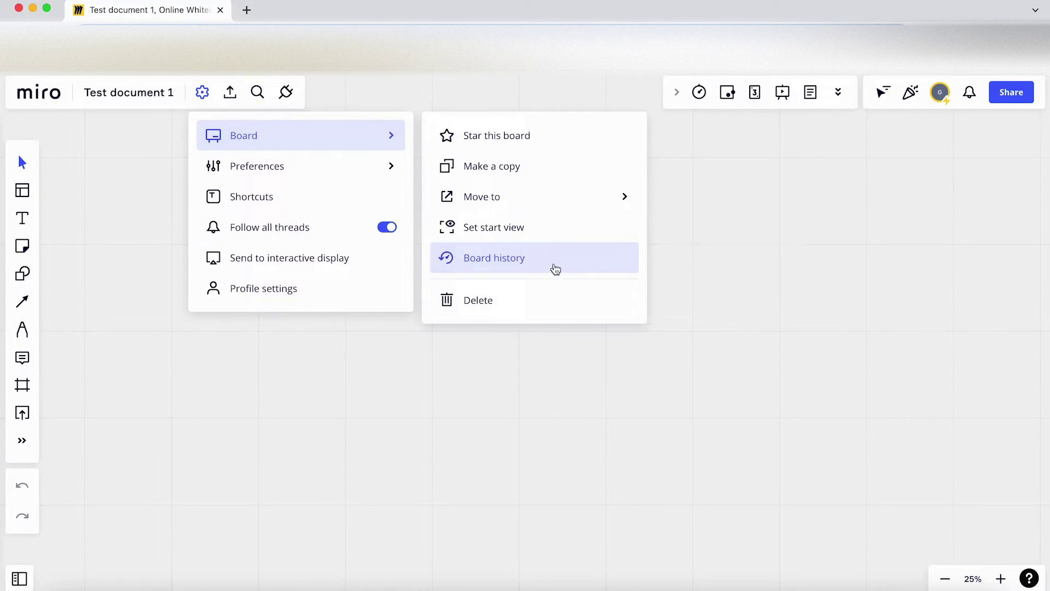
{"action": "left_click", "coordinate": [529, 267]}
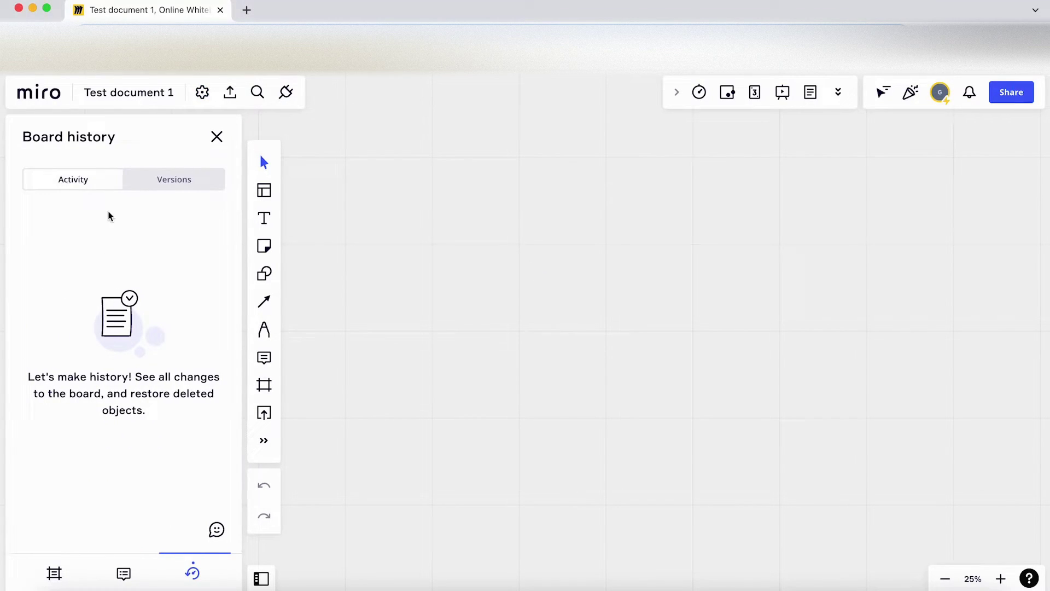
{"action": "left_click", "coordinate": [175, 184]}
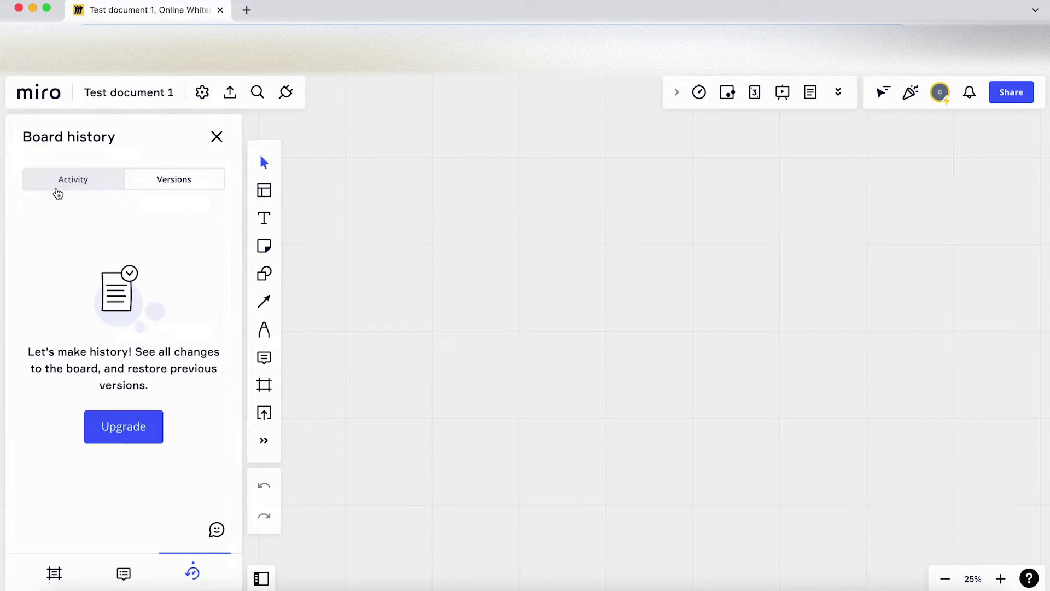
{"action": "left_click", "coordinate": [63, 191]}
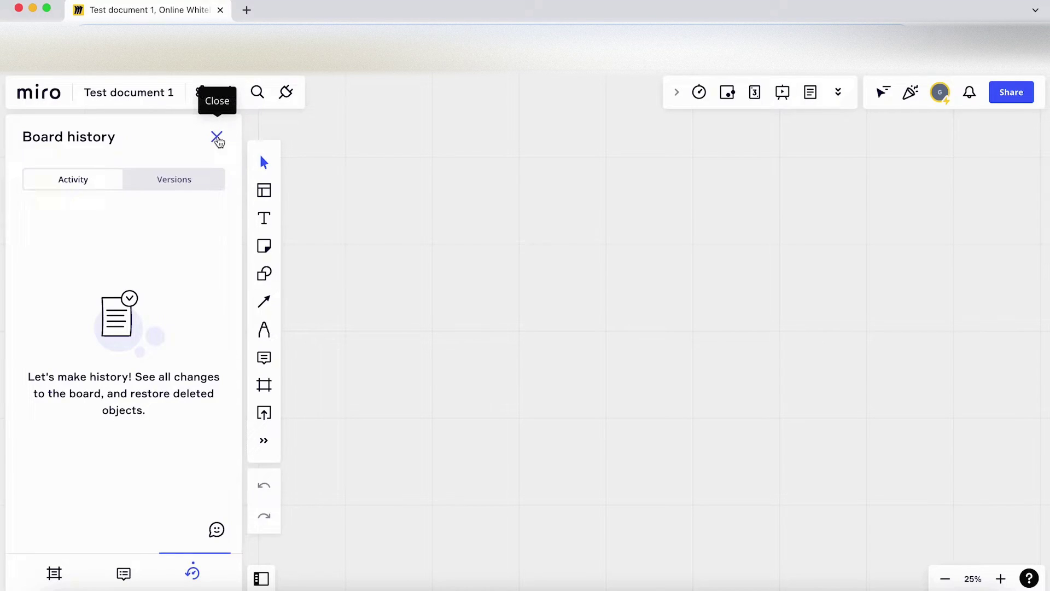
{"action": "left_click", "coordinate": [217, 136]}
{"action": "left_click", "coordinate": [202, 92]}
{"action": "mouse_move", "coordinate": [363, 144]}
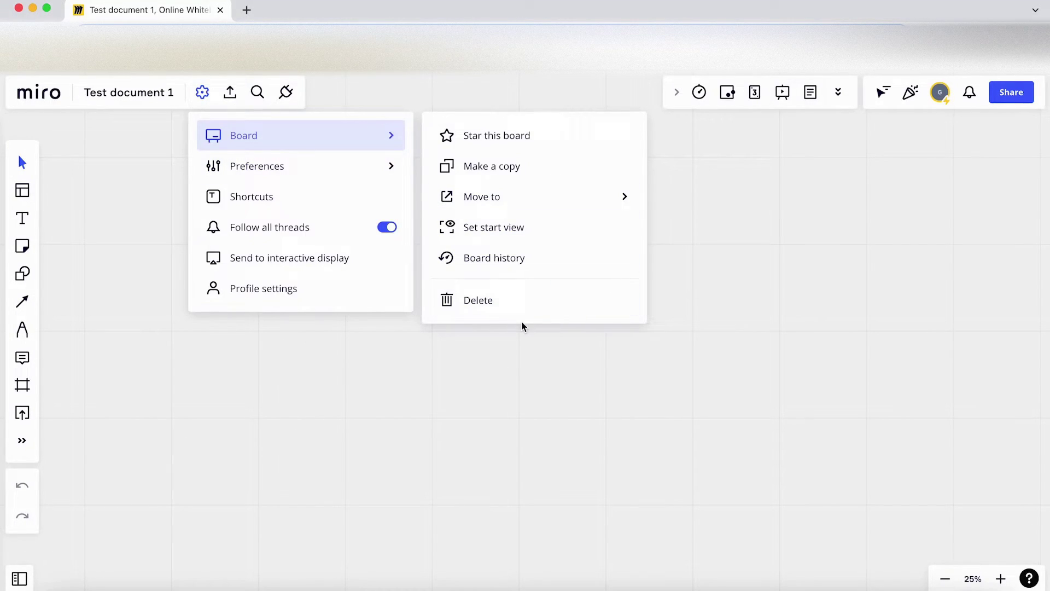
{"action": "left_click", "coordinate": [512, 309]}
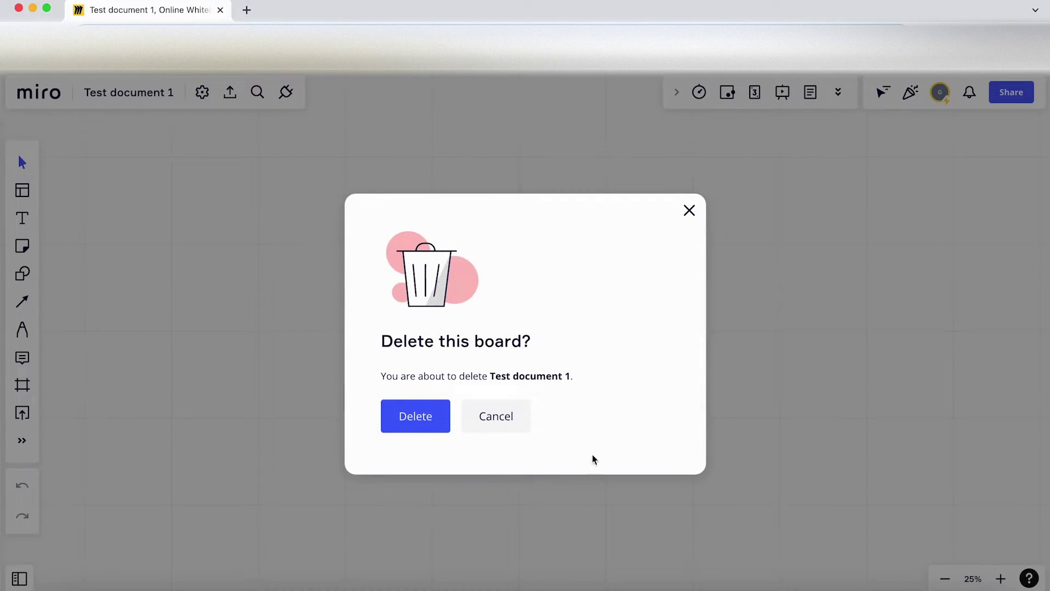
- Keep the board, then switch the grid to Dot grid and back to Line grid
{"action": "left_click", "coordinate": [689, 211]}
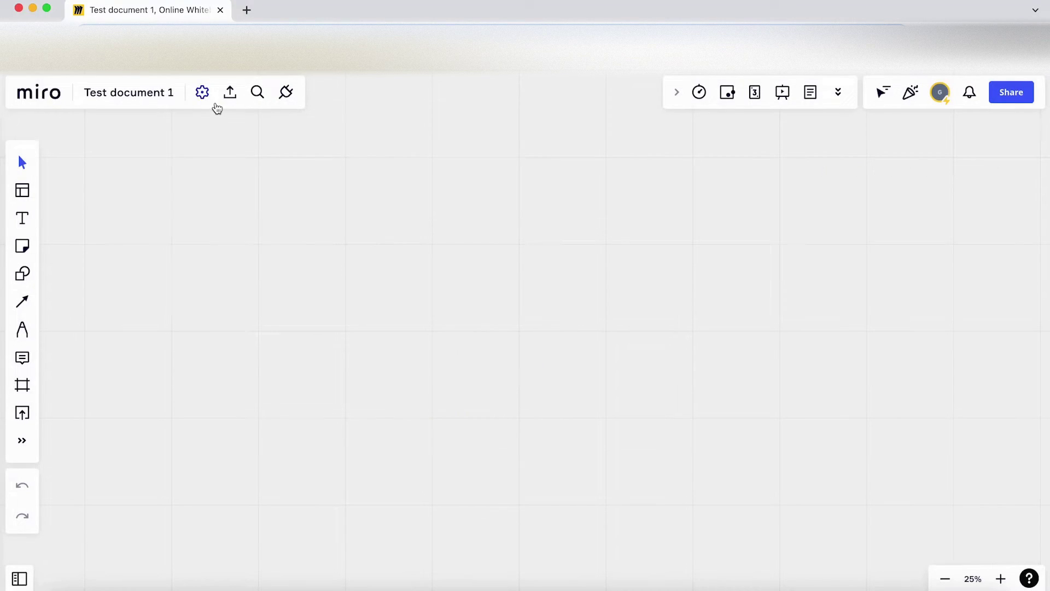
{"action": "left_click", "coordinate": [202, 91]}
{"action": "mouse_move", "coordinate": [316, 180]}
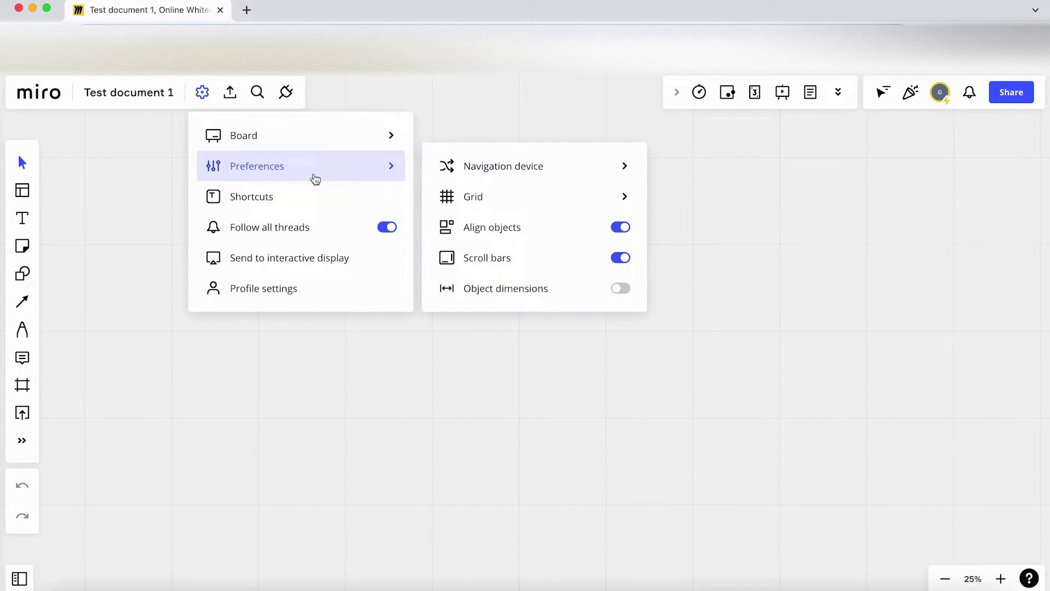
{"action": "mouse_move", "coordinate": [563, 173]}
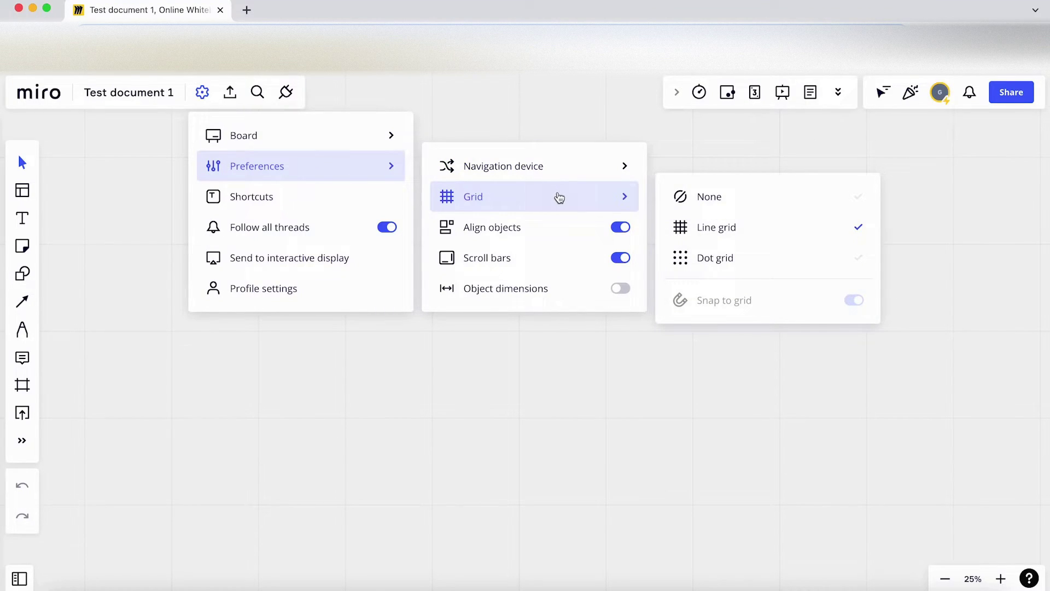
{"action": "left_click", "coordinate": [715, 262]}
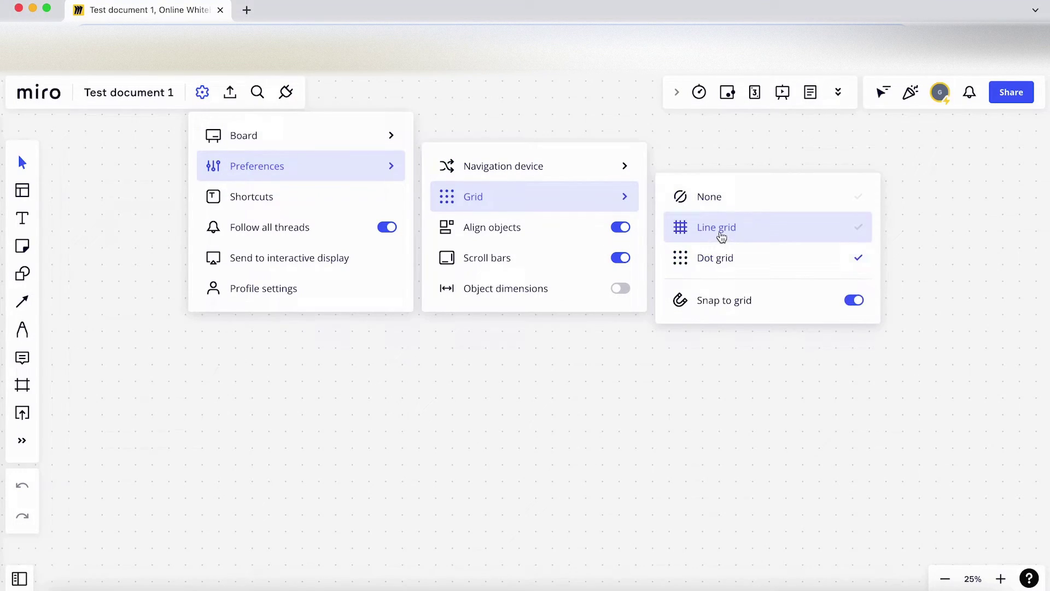
{"action": "left_click", "coordinate": [722, 237]}
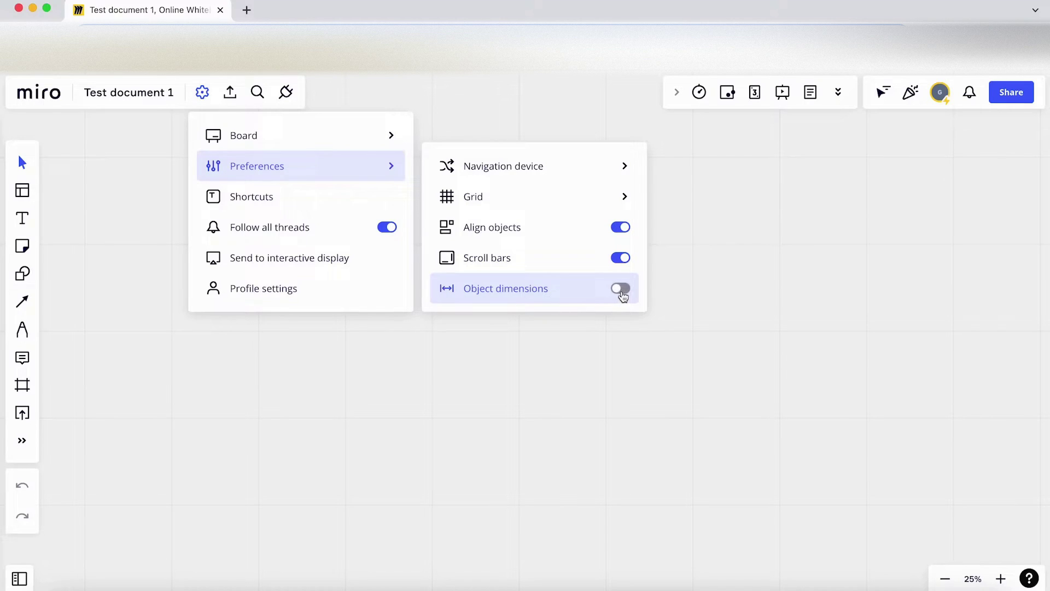
{"action": "left_click", "coordinate": [284, 207]}
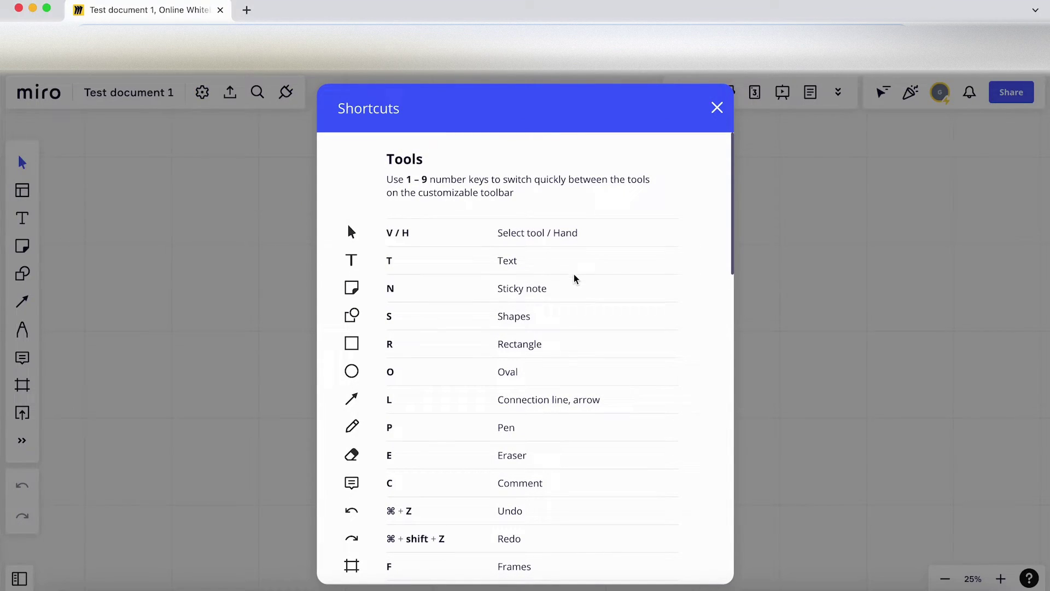
{"action": "scroll", "coordinate": [574, 280], "scroll_direction": "down", "scroll_amount": 10}
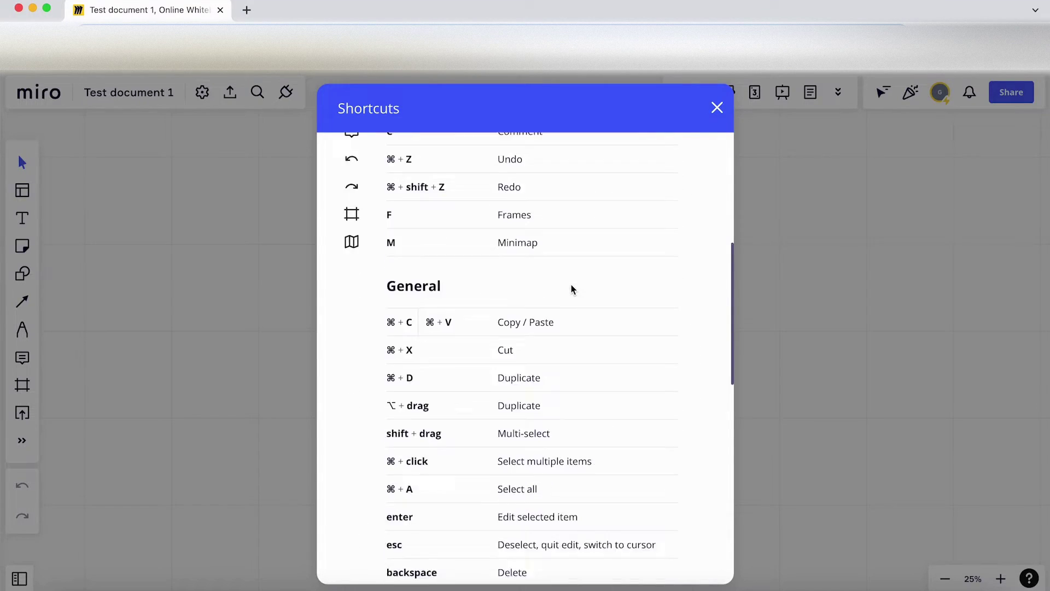
{"action": "scroll", "coordinate": [571, 285], "scroll_direction": "down", "scroll_amount": 10}
{"action": "scroll", "coordinate": [571, 284], "scroll_direction": "up", "scroll_amount": 20}
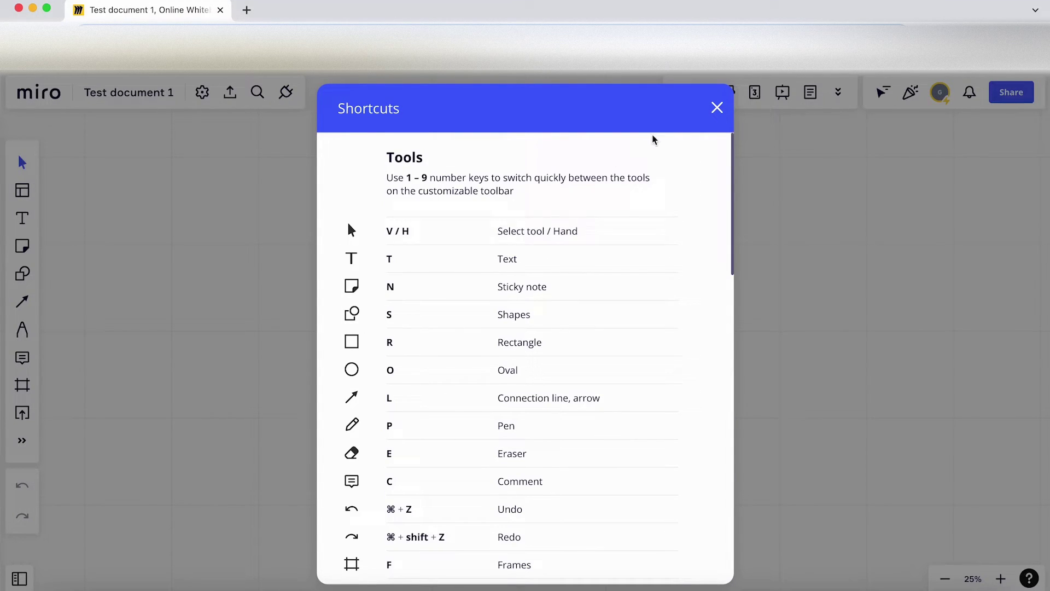
{"action": "left_click", "coordinate": [712, 115]}
{"action": "left_click", "coordinate": [202, 92]}
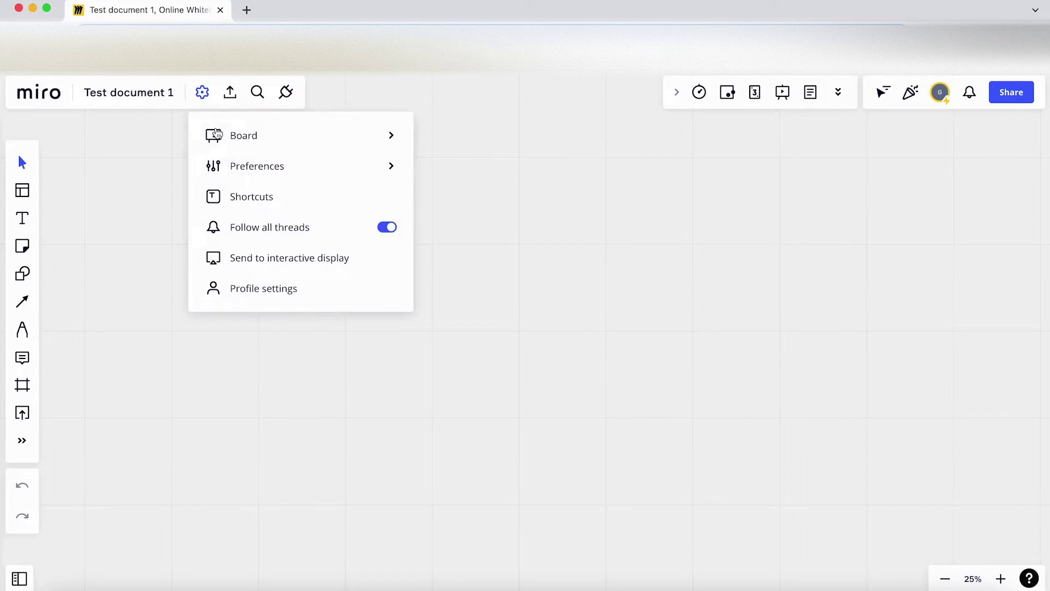
- Toggle 'Follow all threads' off and back on, then open Profile settings
{"action": "left_click", "coordinate": [389, 231]}
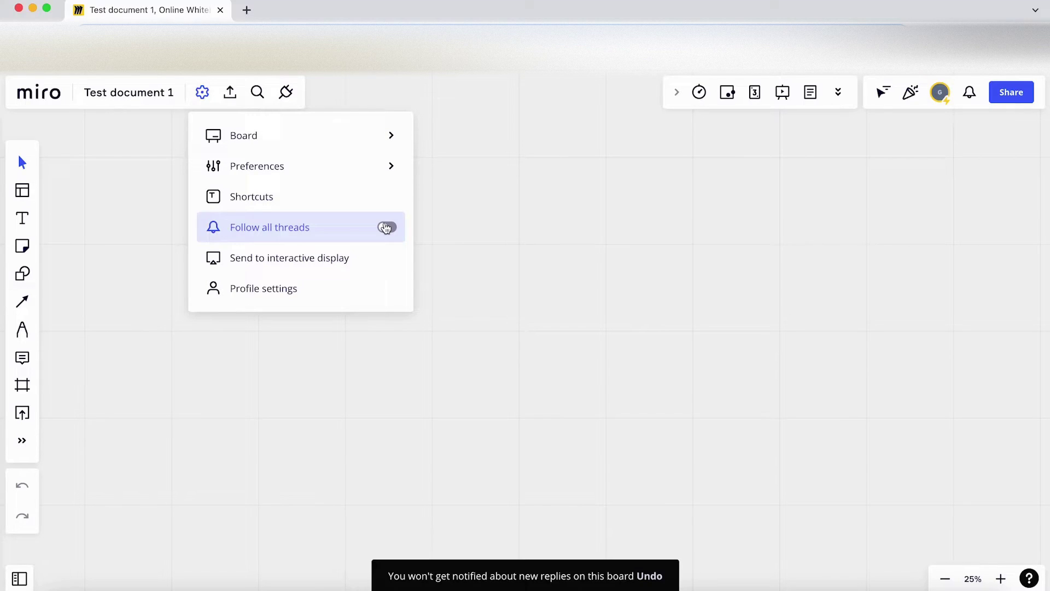
{"action": "left_click", "coordinate": [386, 228]}
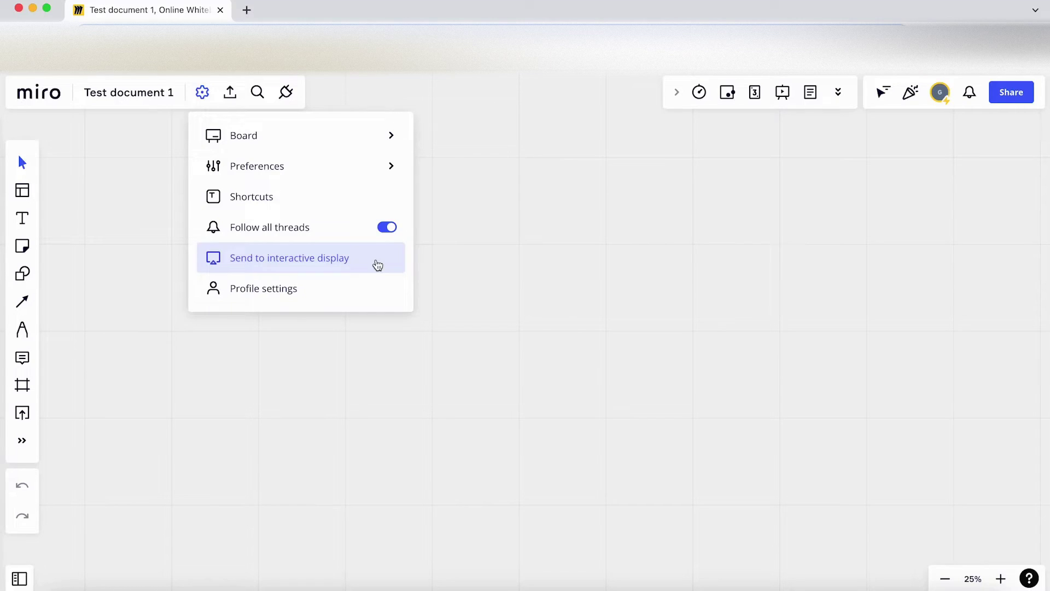
{"action": "left_click", "coordinate": [362, 289]}
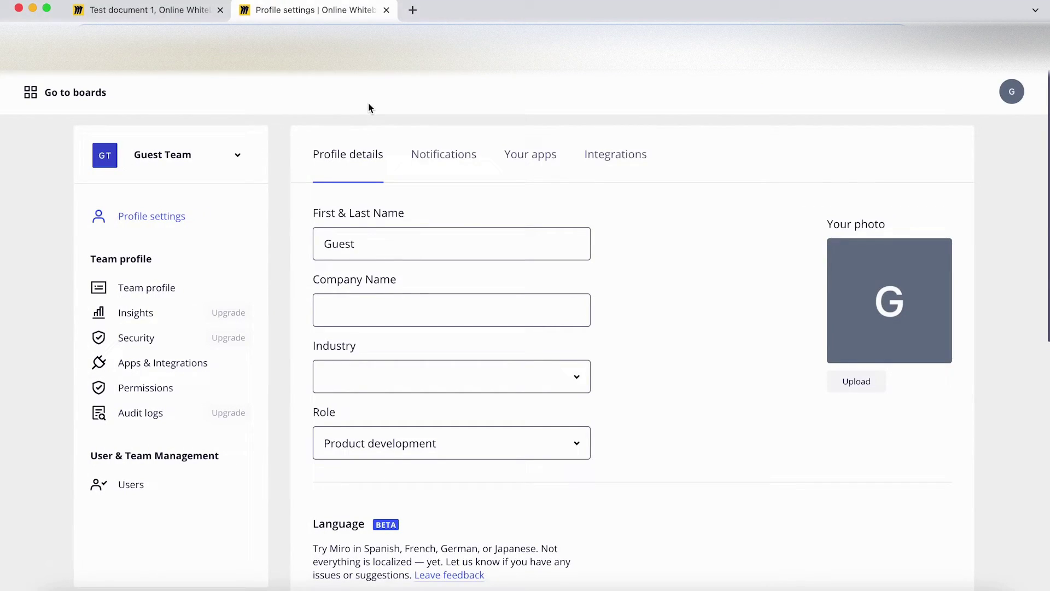
- Close the Profile settings tab, view the Export options, and open board search
{"action": "left_click", "coordinate": [387, 10]}
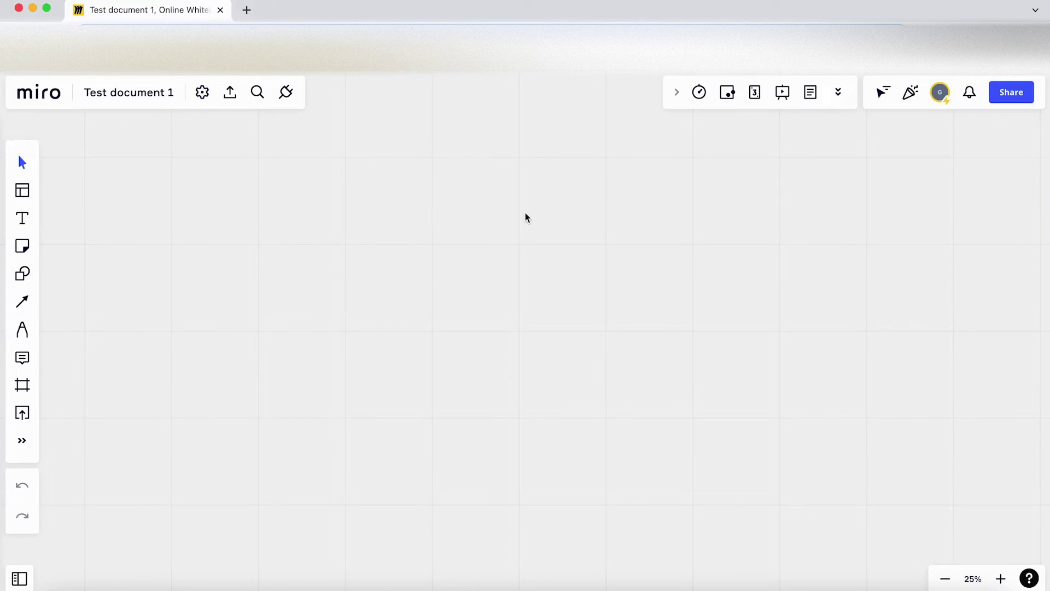
{"action": "left_click", "coordinate": [234, 99]}
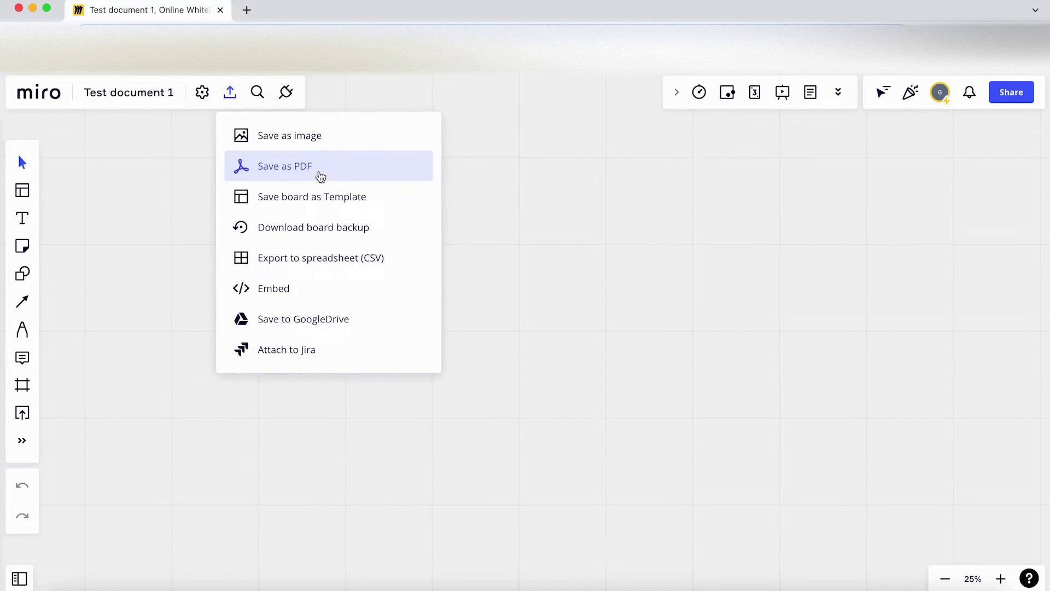
{"action": "left_click", "coordinate": [257, 93]}
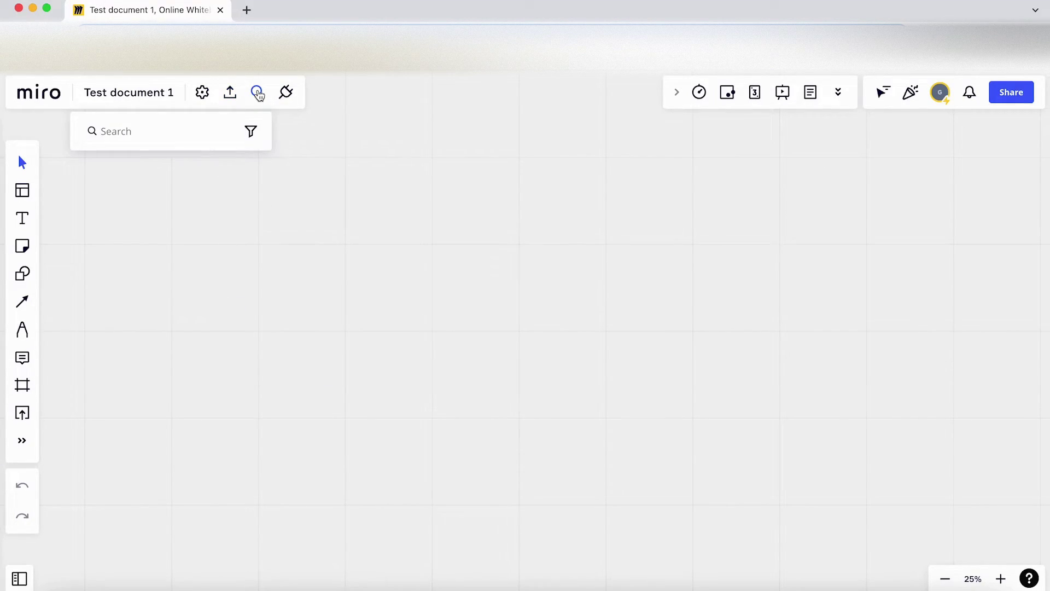
- Browse and close the apps catalogue, hide and re-show the apps, then open the Timer
{"action": "left_click", "coordinate": [287, 98]}
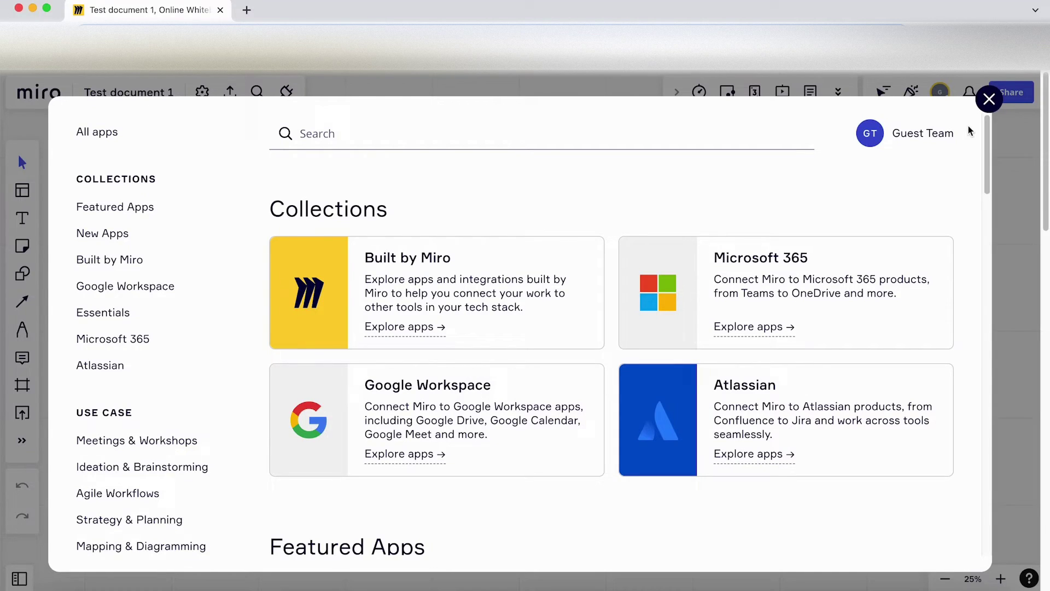
{"action": "left_click", "coordinate": [989, 100]}
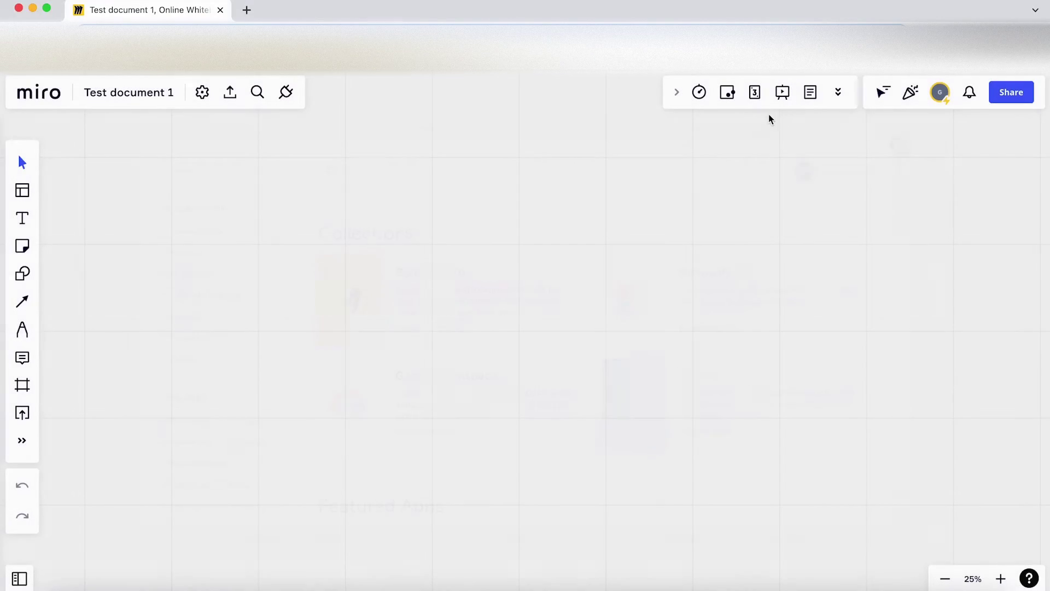
{"action": "left_click", "coordinate": [676, 99]}
{"action": "left_click", "coordinate": [837, 93]}
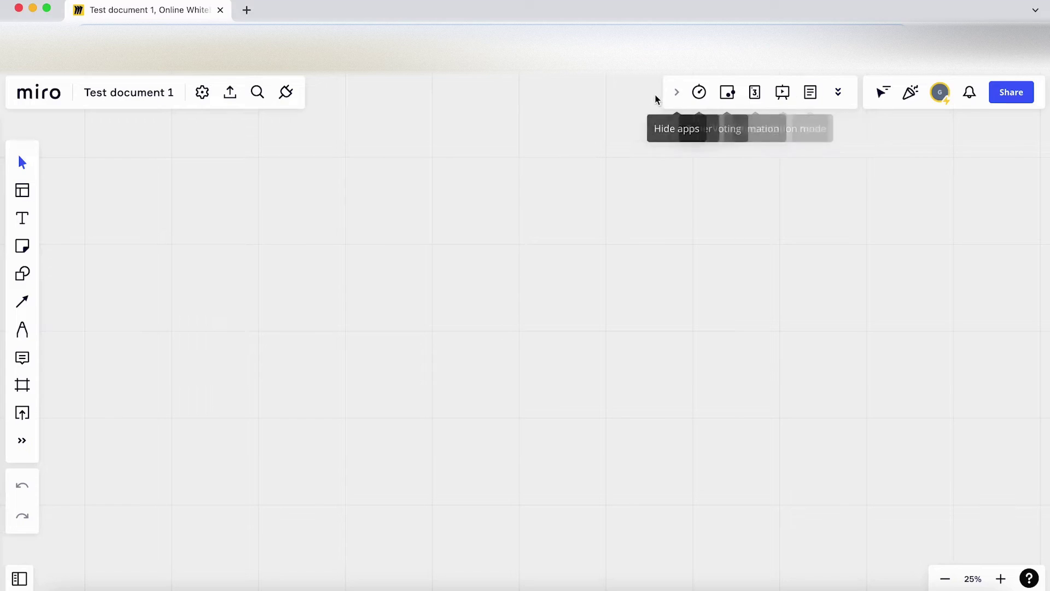
{"action": "left_click", "coordinate": [697, 94]}
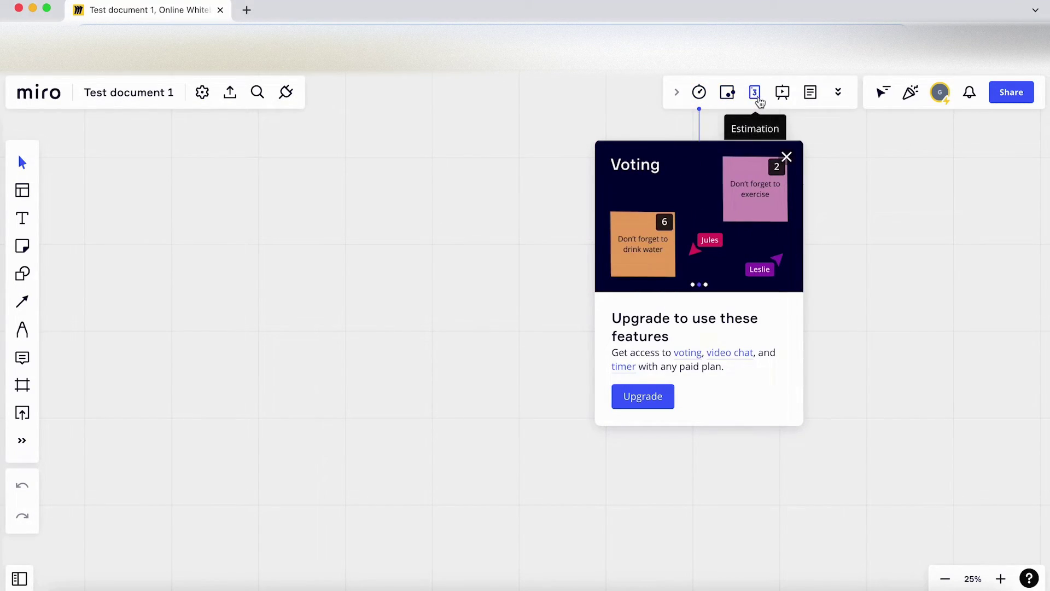
- Check More apps and Voting, then open and close the Note panel
{"action": "left_click", "coordinate": [839, 94]}
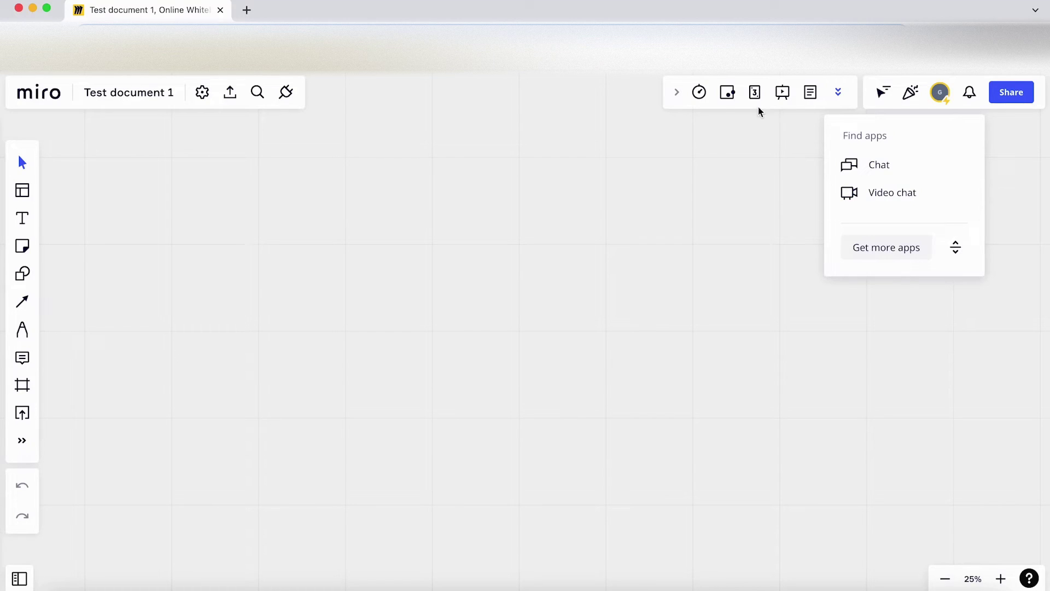
{"action": "left_click", "coordinate": [727, 93]}
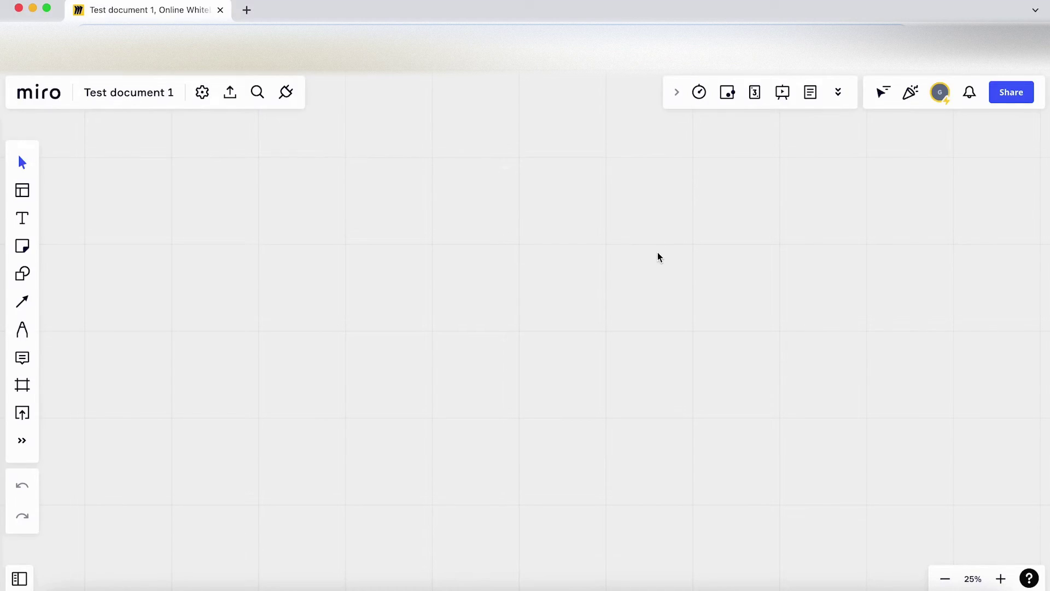
{"action": "left_click", "coordinate": [811, 93]}
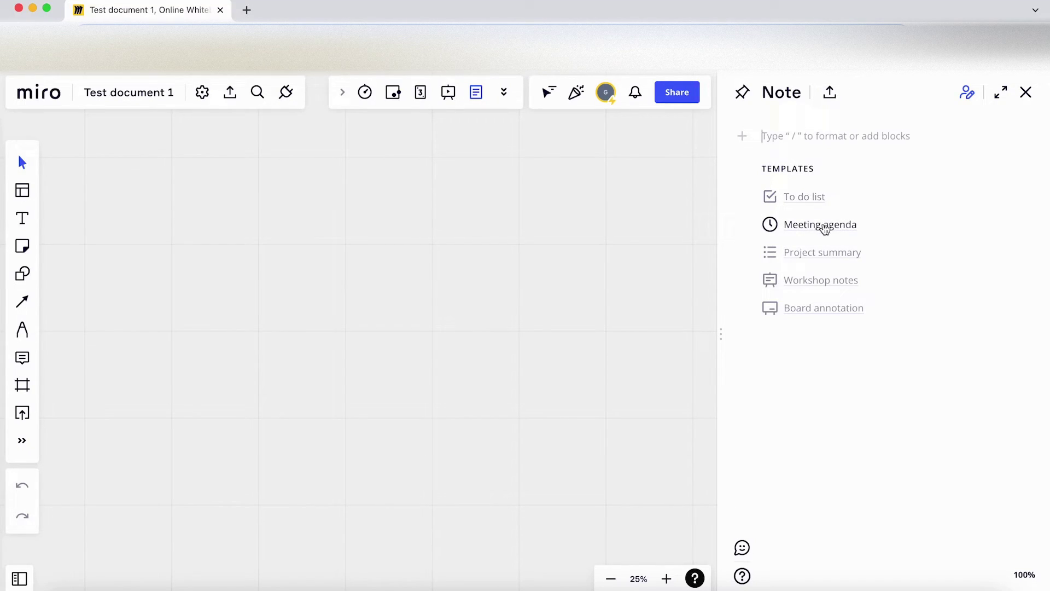
{"action": "left_click", "coordinate": [1026, 93]}
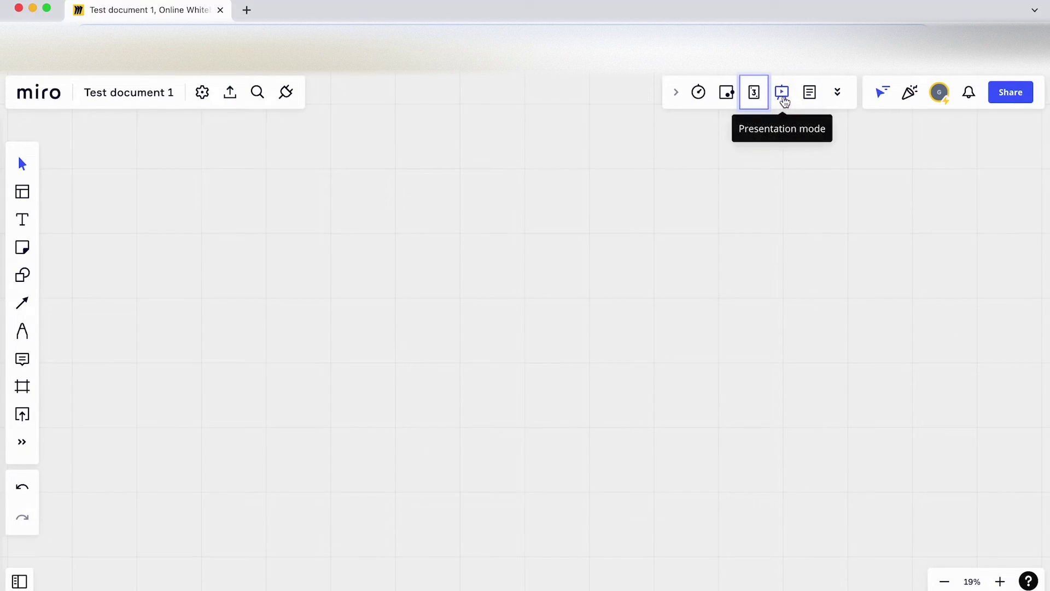
{"action": "left_click", "coordinate": [782, 93]}
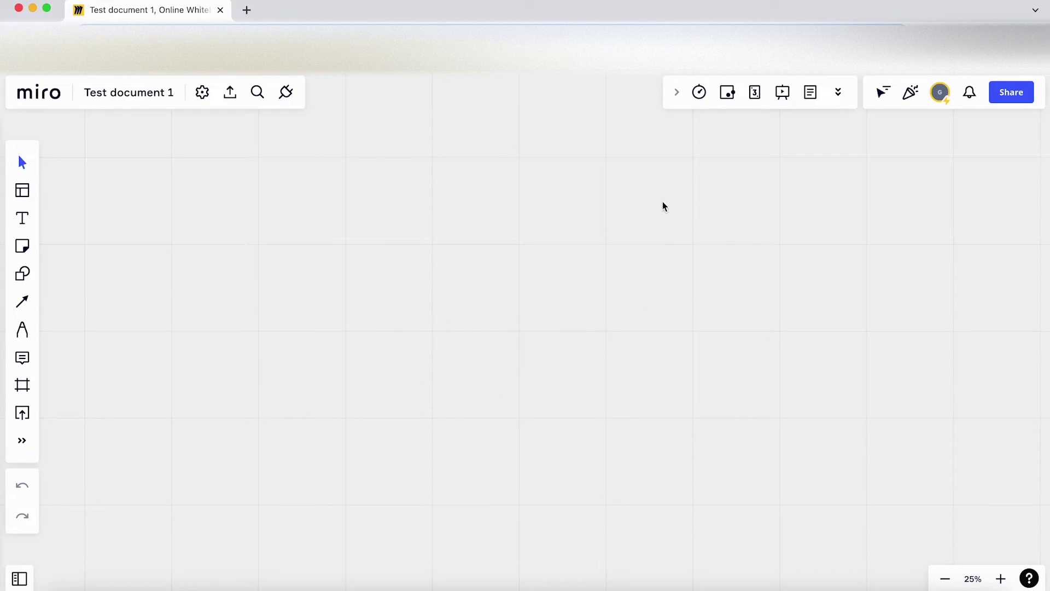
- Show collaborators' cursors, send fire, wow and party reactions, then open the account menu
{"action": "left_click", "coordinate": [883, 93]}
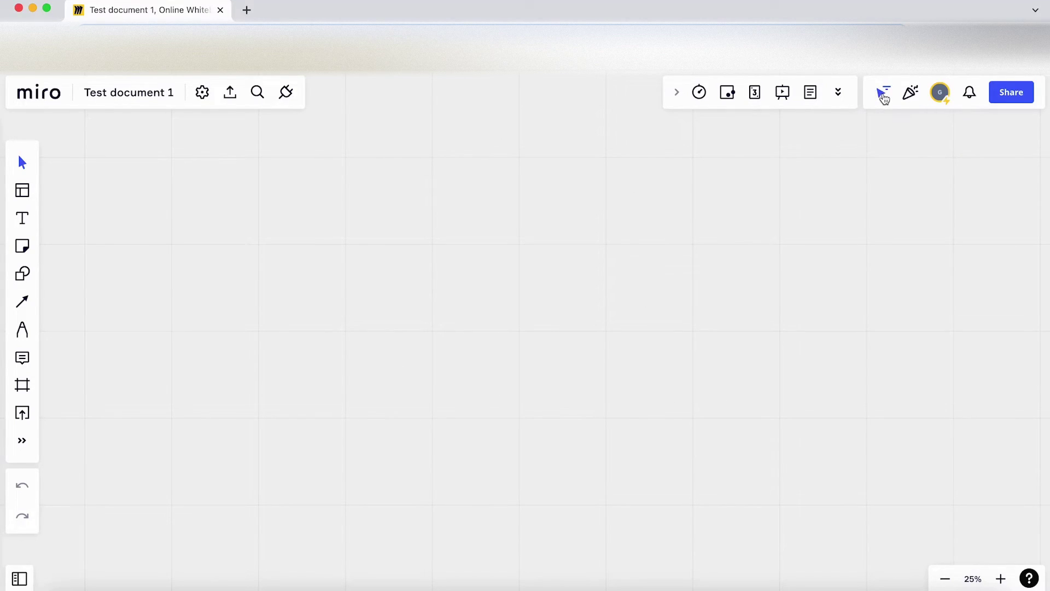
{"action": "left_click", "coordinate": [911, 97]}
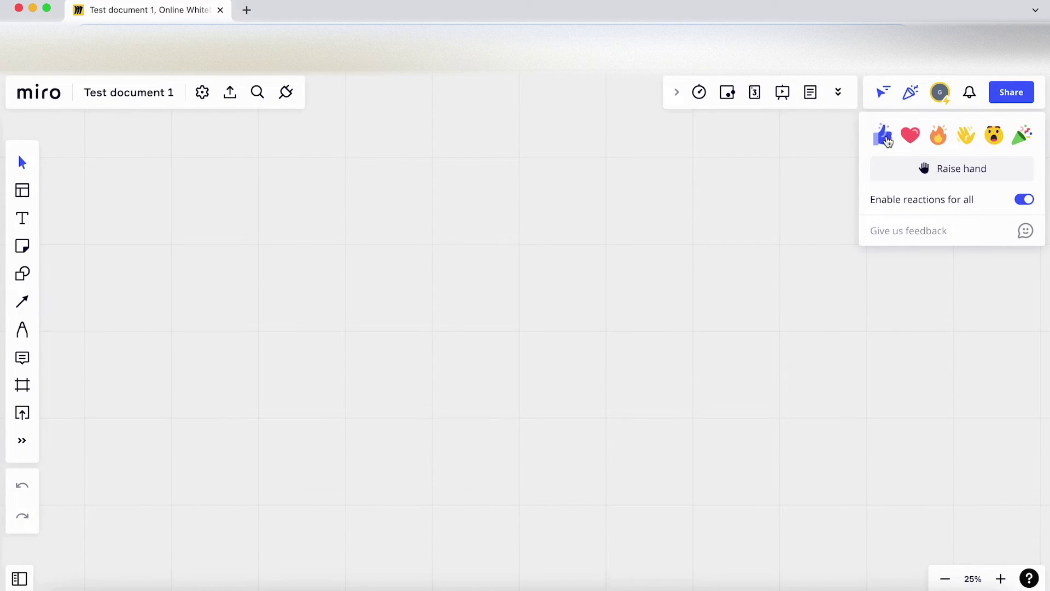
{"action": "left_click", "coordinate": [943, 140]}
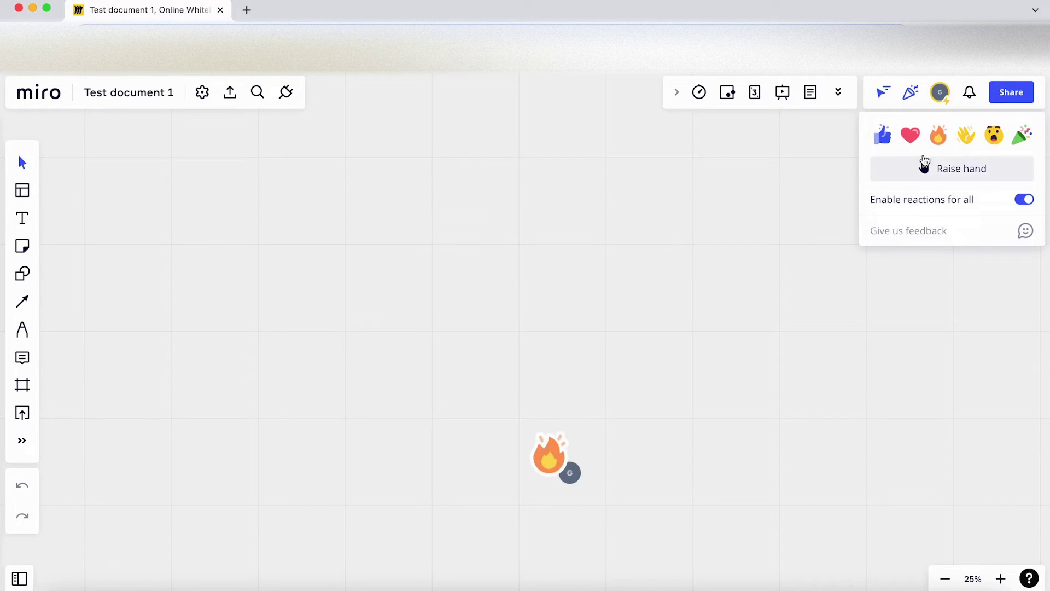
{"action": "left_click", "coordinate": [993, 136]}
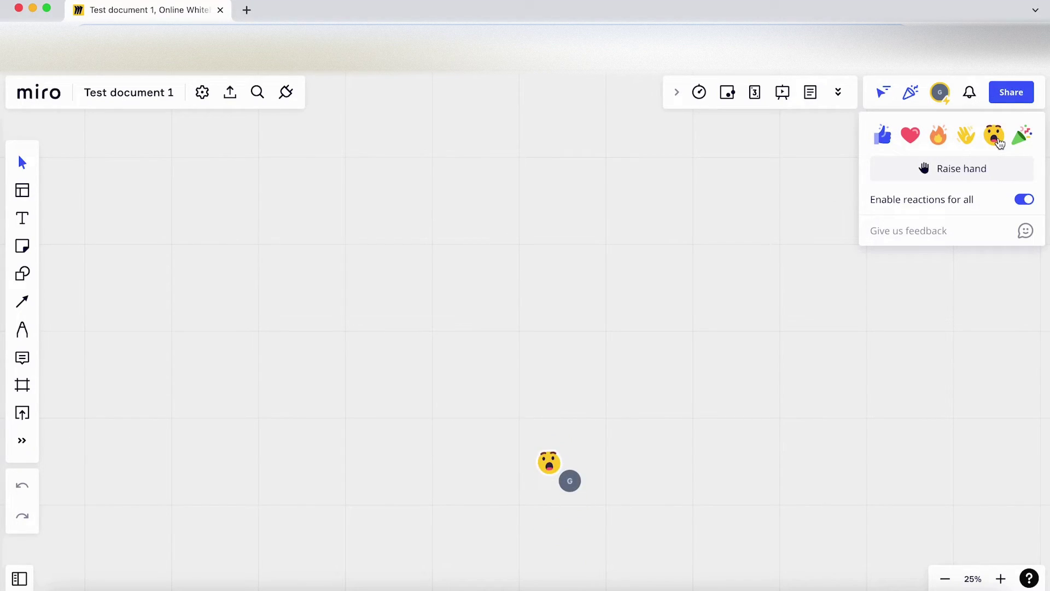
{"action": "left_click", "coordinate": [1015, 140]}
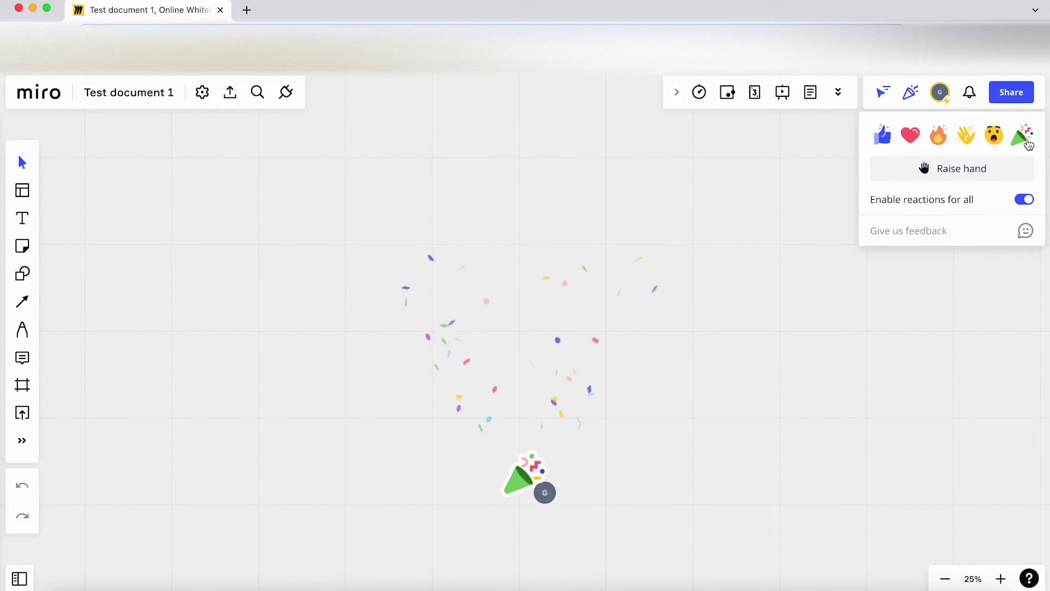
{"action": "left_click", "coordinate": [959, 167]}
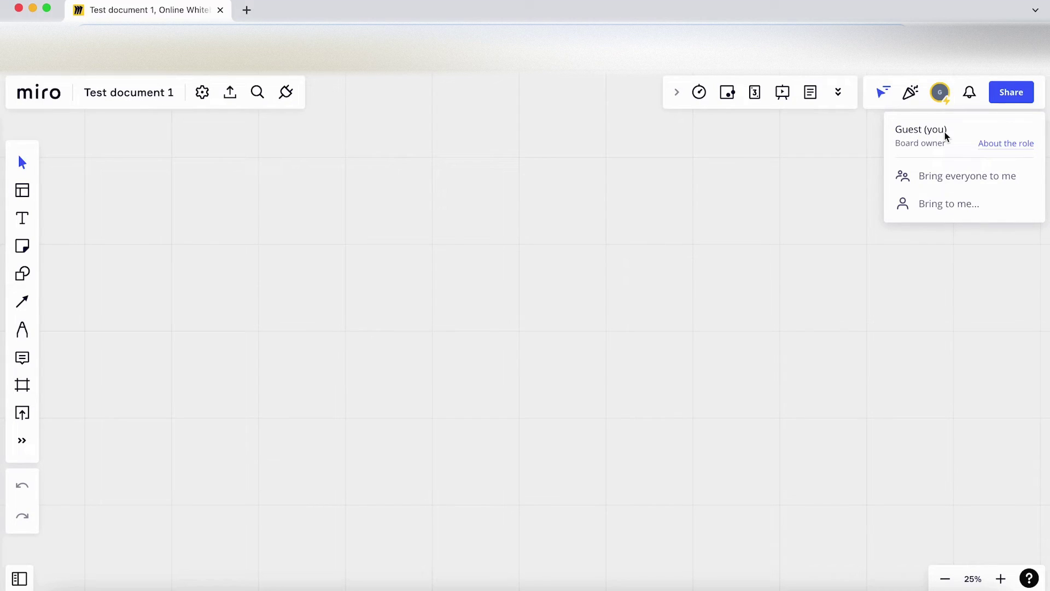
- Dismiss the account menu and open the notifications feed beside the board
{"action": "scroll", "coordinate": [976, 158], "scroll_direction": "down", "scroll_amount": 5}
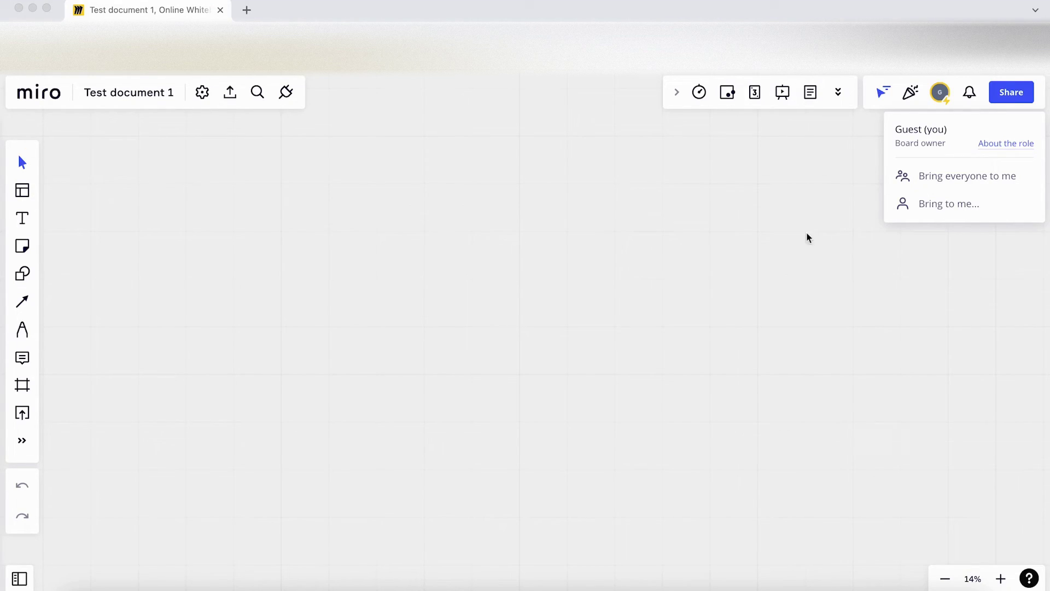
{"action": "left_click", "coordinate": [969, 93]}
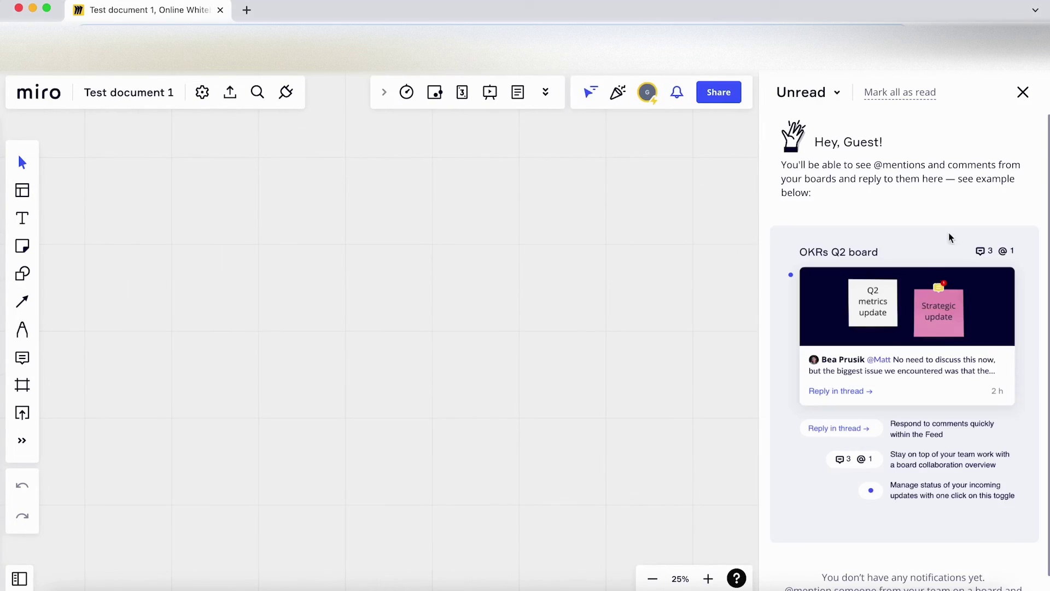
- Close the notifications feed and open the board's Share dialog
{"action": "left_click", "coordinate": [1023, 93]}
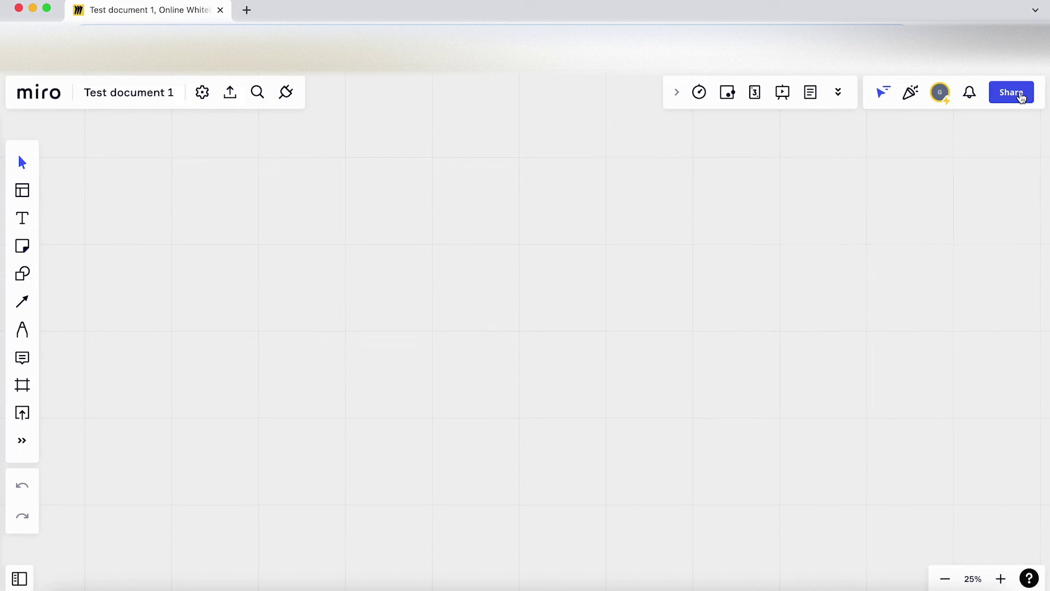
{"action": "left_click", "coordinate": [1019, 94]}
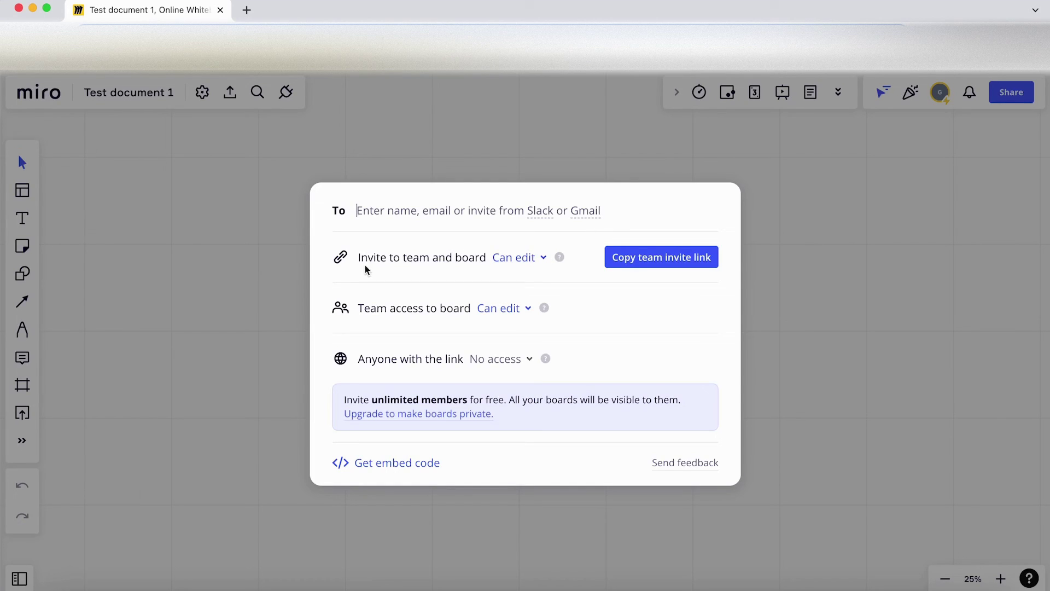
- Review invite and team access permissions, leaving both at Can edit
{"action": "left_click", "coordinate": [535, 261]}
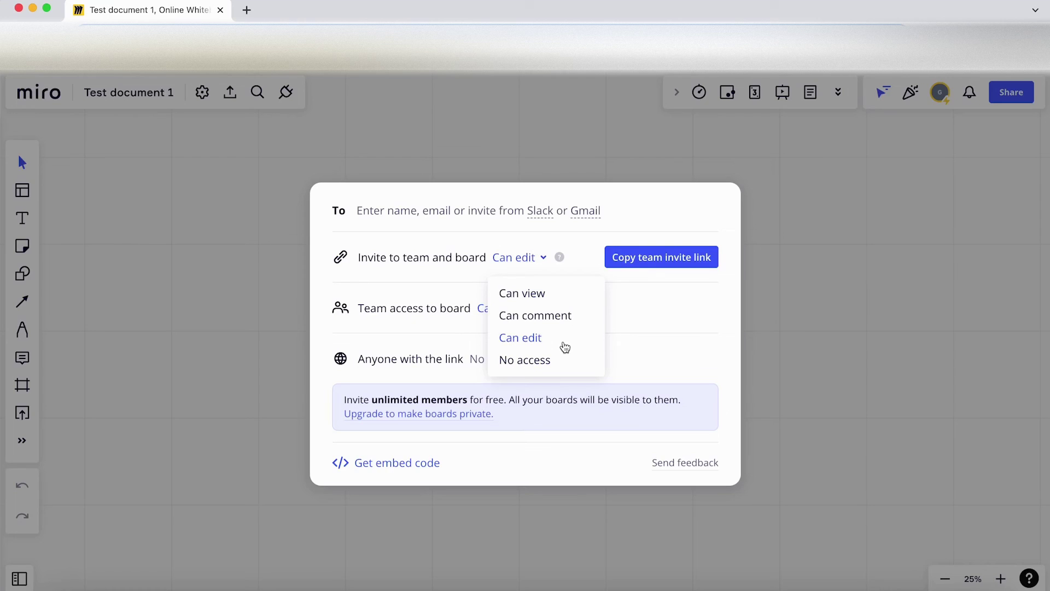
{"action": "left_click", "coordinate": [681, 315]}
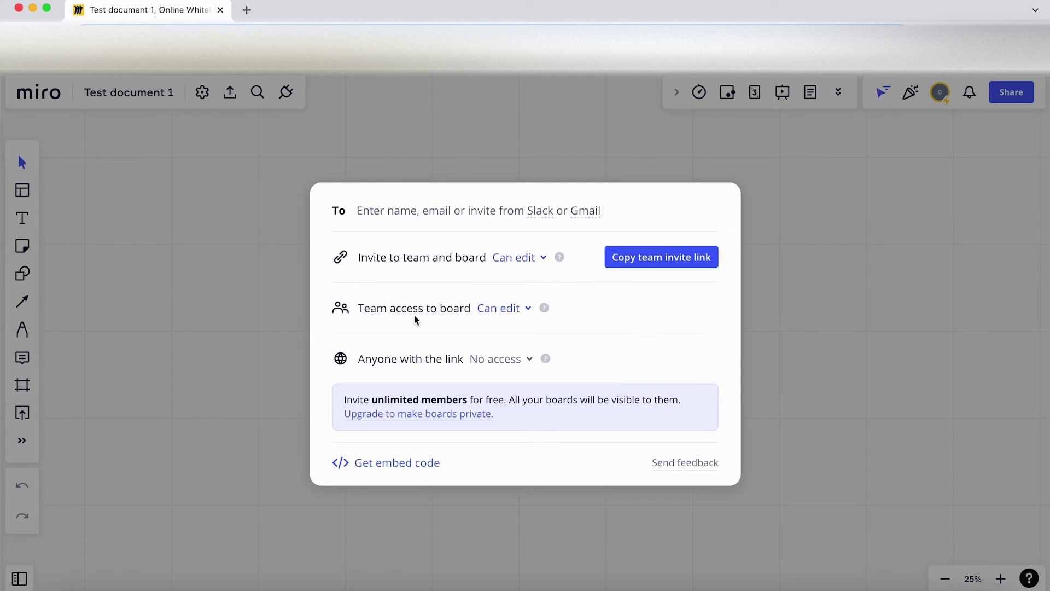
{"action": "left_click", "coordinate": [516, 313]}
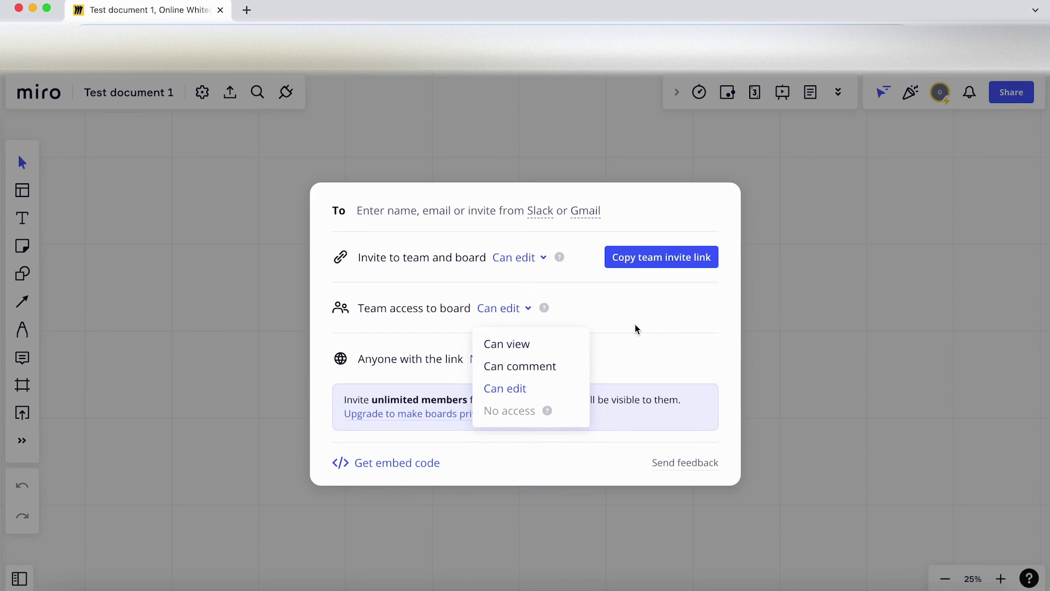
{"action": "left_click", "coordinate": [638, 338]}
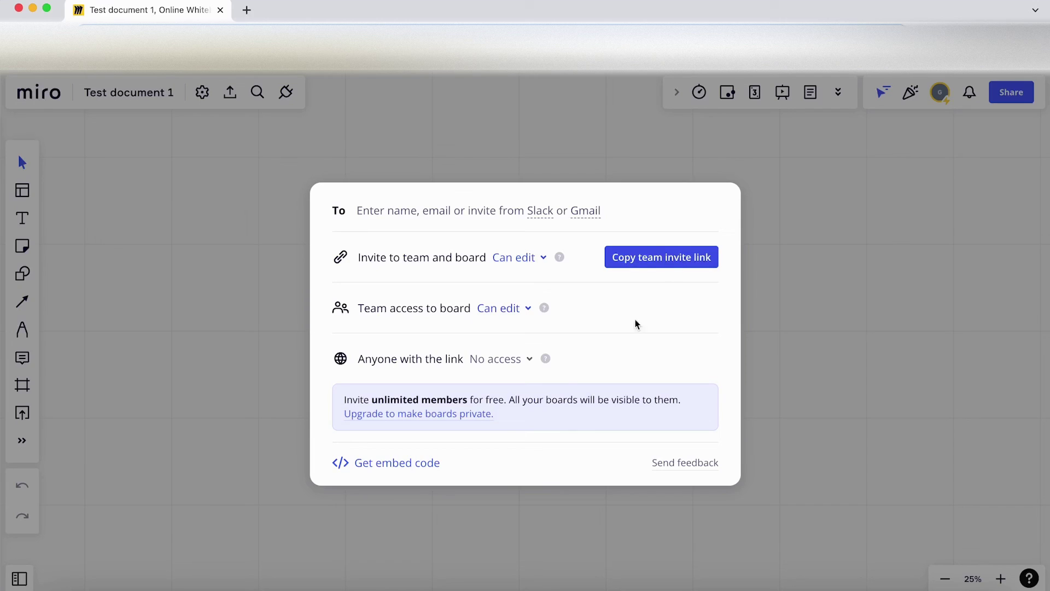
- Close the Share dialog and zoom out to a wider view of the empty board
{"action": "left_click", "coordinate": [819, 294]}
{"action": "scroll", "coordinate": [422, 329], "scroll_direction": "down", "scroll_amount": 2}
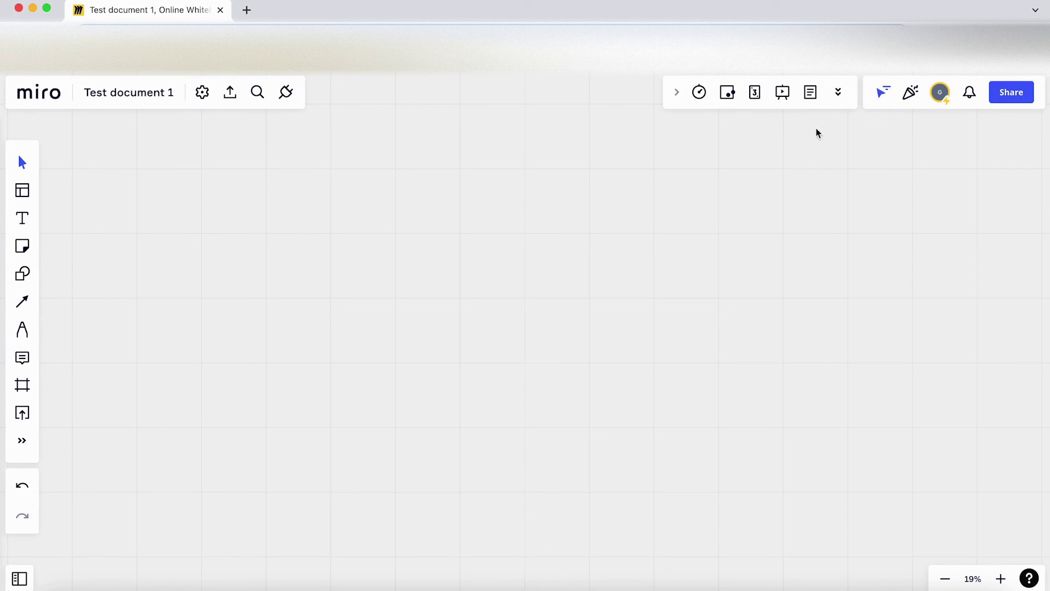
{"action": "scroll", "coordinate": [146, 205], "scroll_direction": "down", "scroll_amount": 1}
{"action": "scroll", "coordinate": [146, 205], "scroll_direction": "right", "scroll_amount": 1}
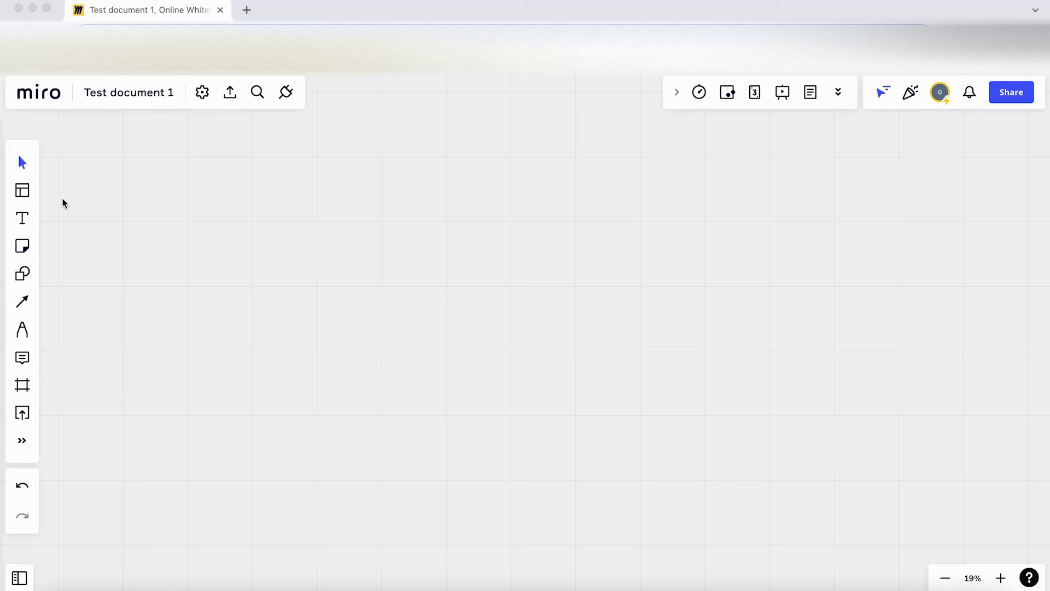